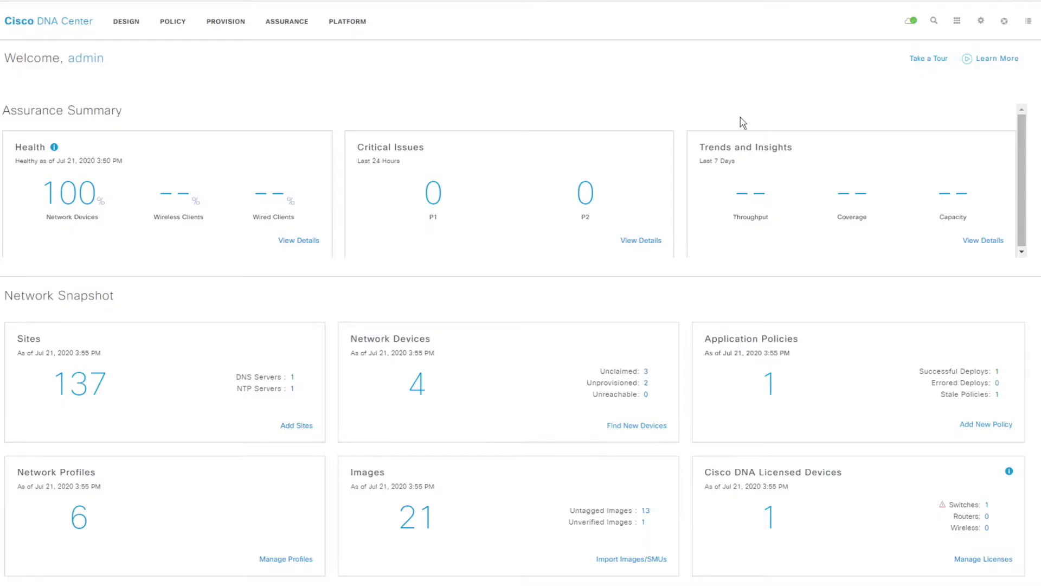
Confirm in the About box that the controller runs version 1.3.3.6, then open the Provision device inventory
click(1004, 20)
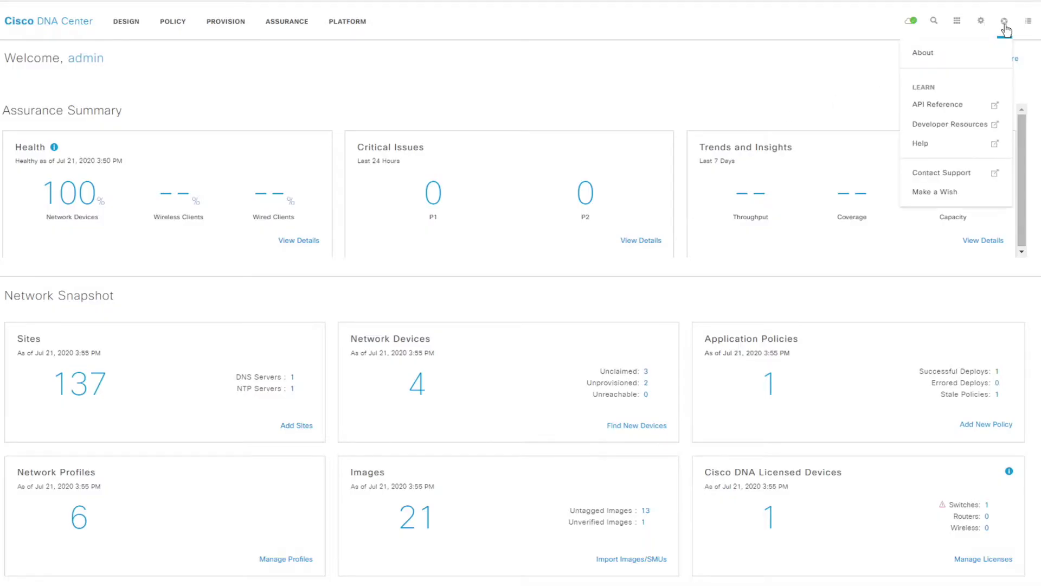
click(927, 54)
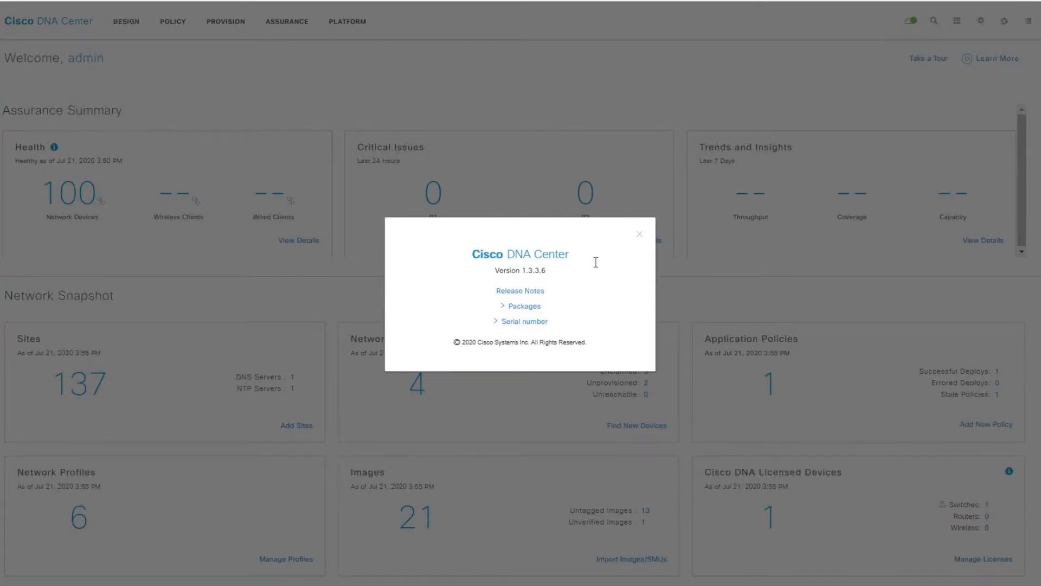
click(640, 239)
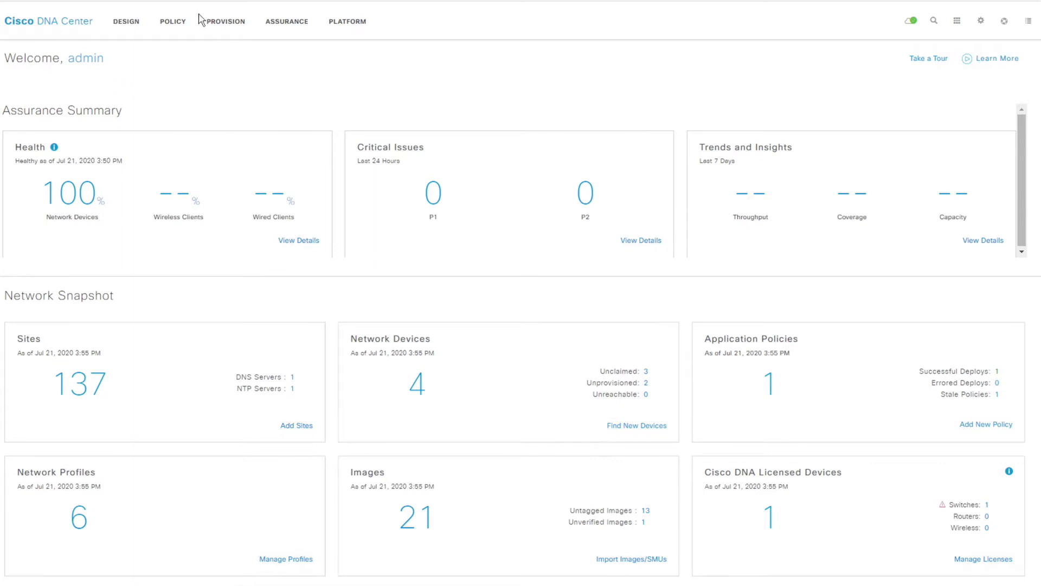
click(219, 24)
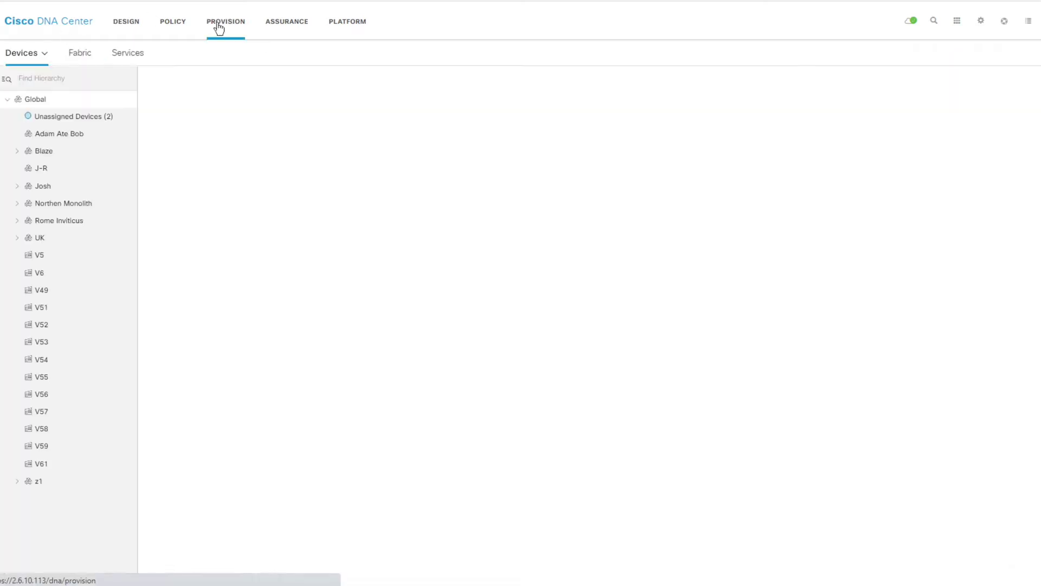
Switch the inventory focus to Software Images and open UK-INNOVA-FIB-01's update readiness check
click(212, 86)
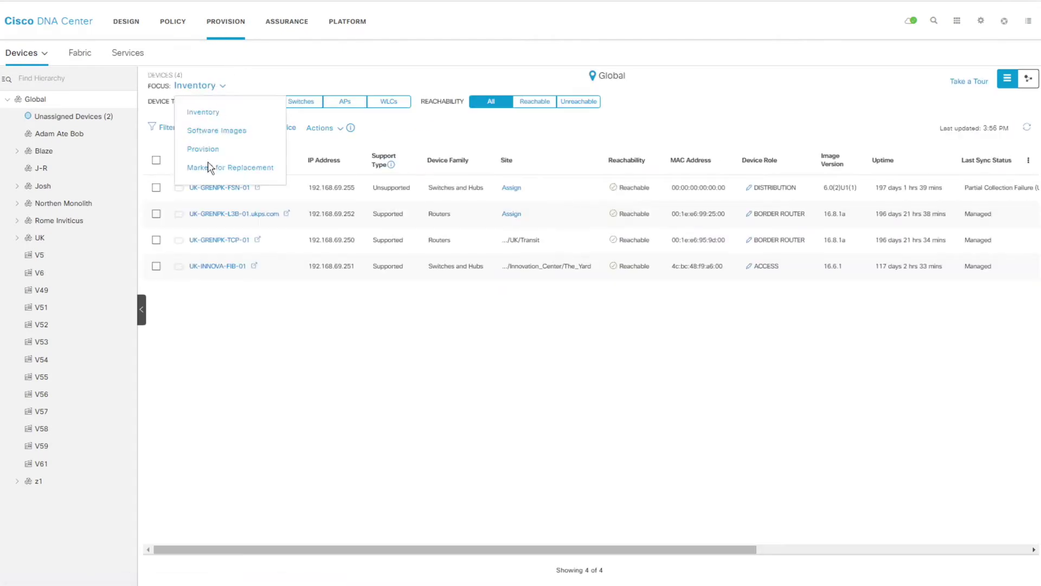
click(230, 131)
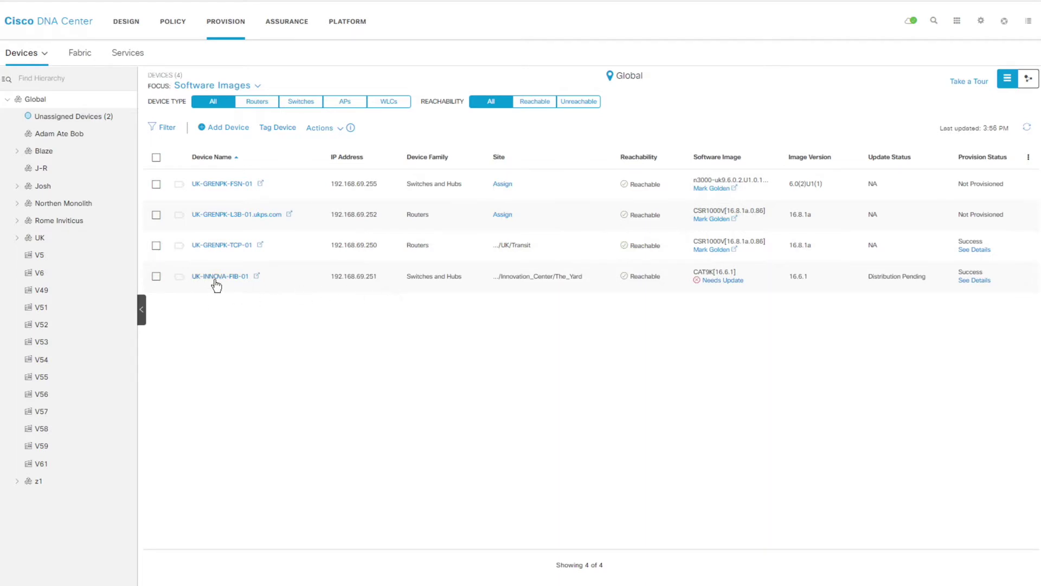
click(717, 281)
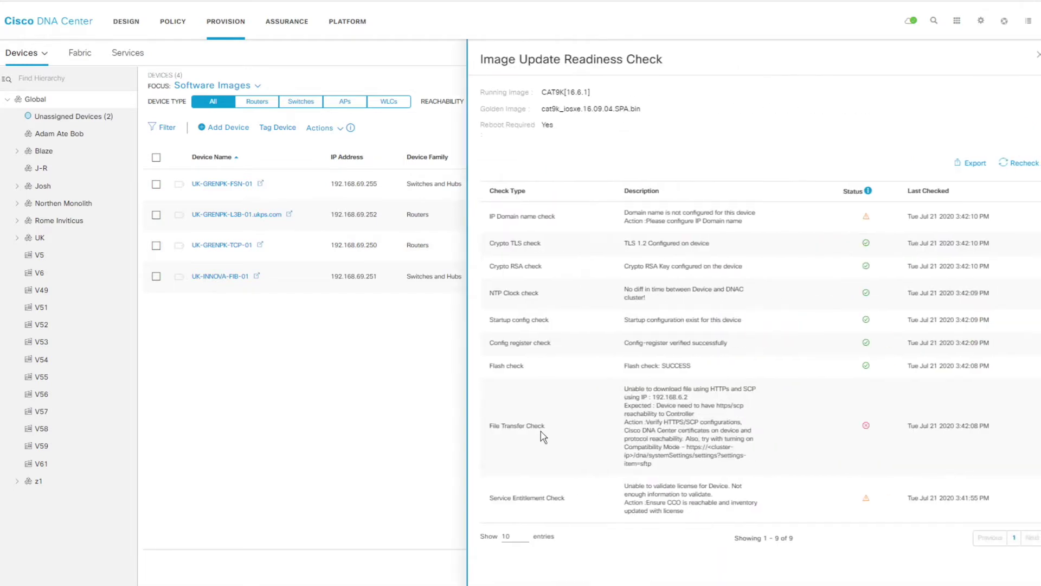
Highlight the failed File Transfer Check and the reason the file transfer failed
drag(544, 426, 488, 425)
click(646, 402)
drag(625, 390, 759, 394)
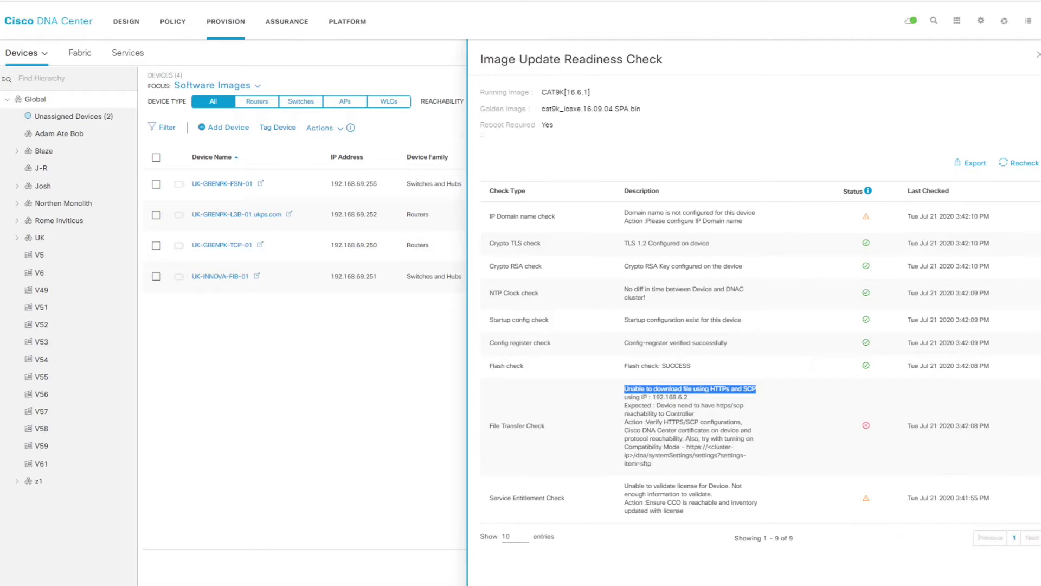
key(alt+Tab)
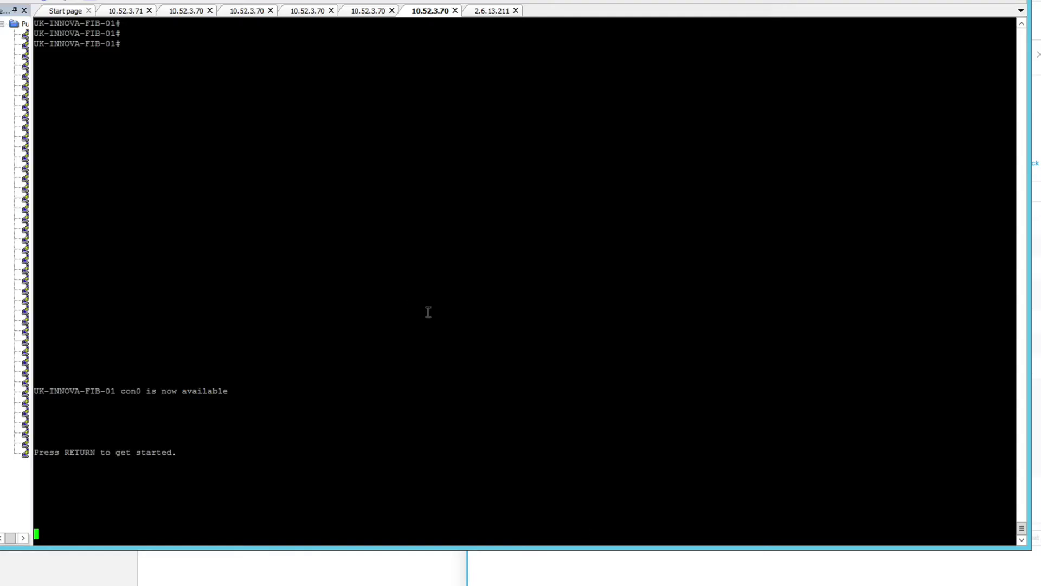
Enter privileged exec mode and then global configuration mode on the switch console
key(Return)
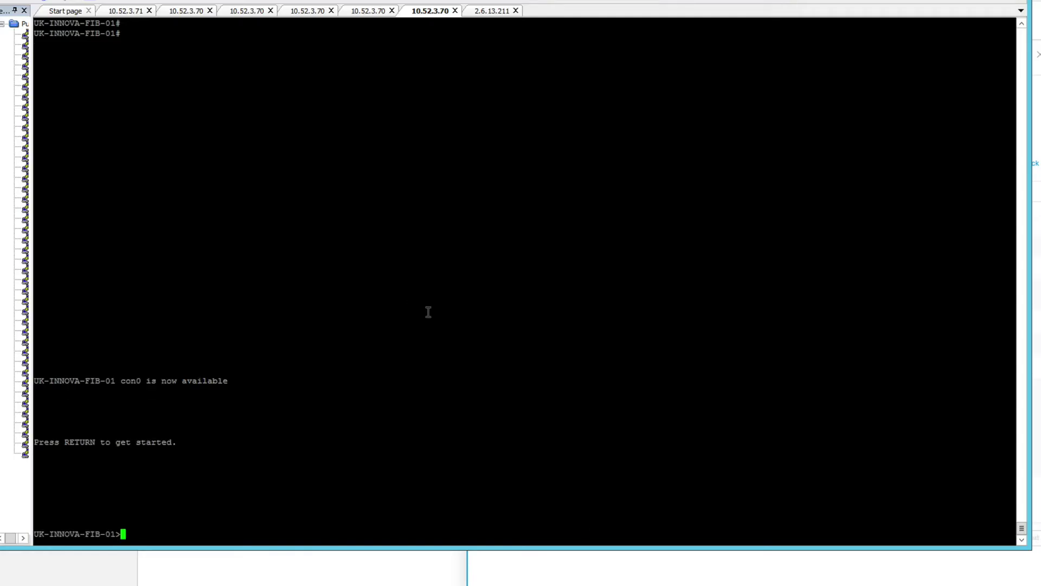
text(en)
key(Return)
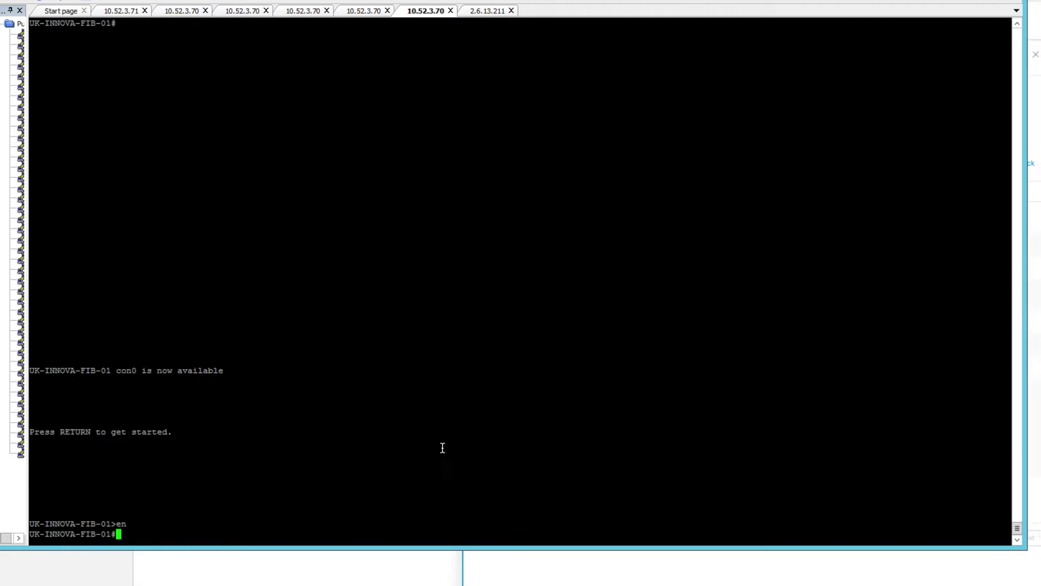
text(conf t)
key(Return)
Paste the CAPTURE event manager applet that logs every CLI command
right_click(402, 431)
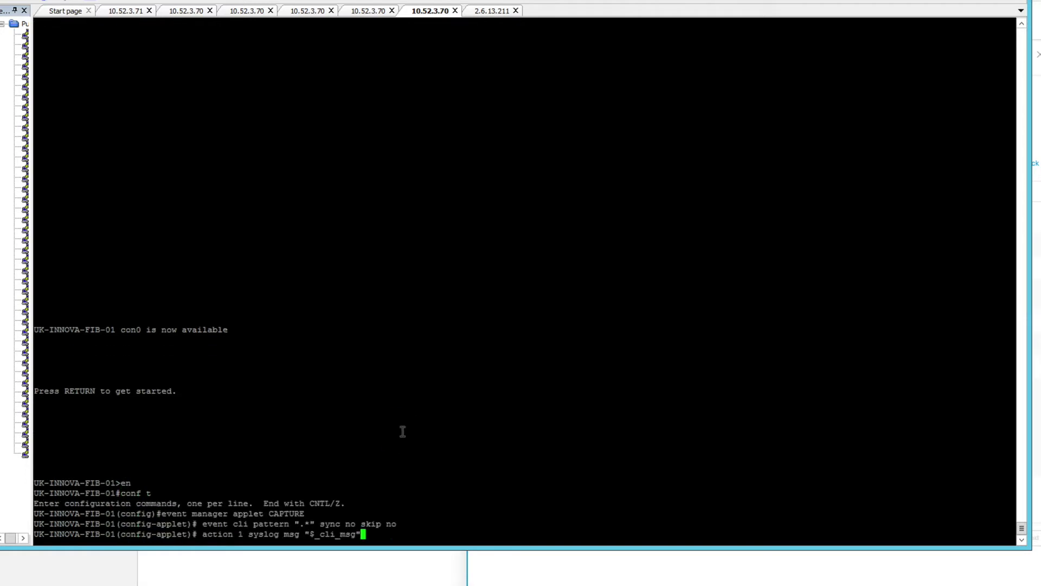
key(Return)
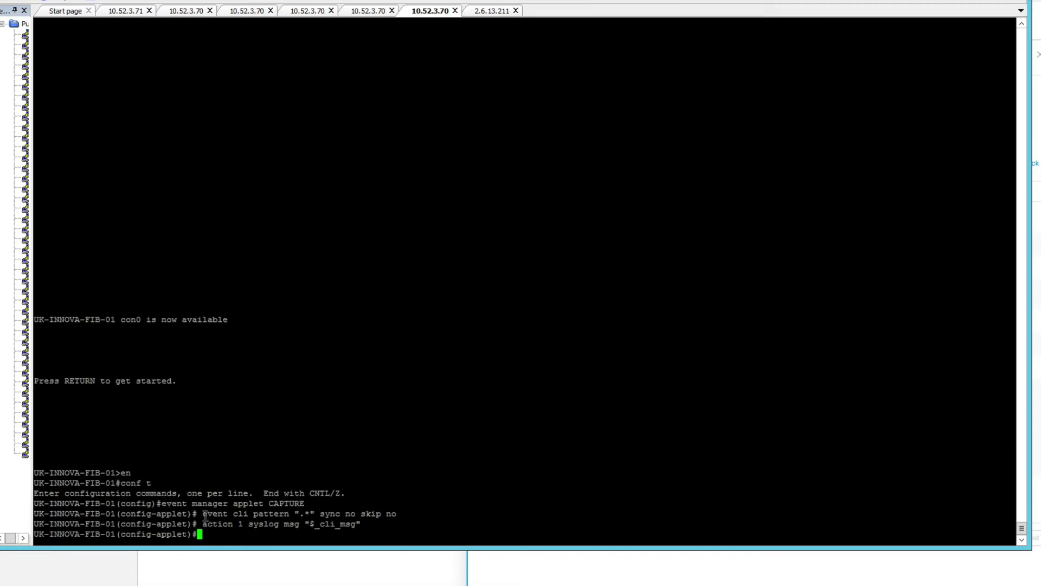
drag(204, 516, 418, 513)
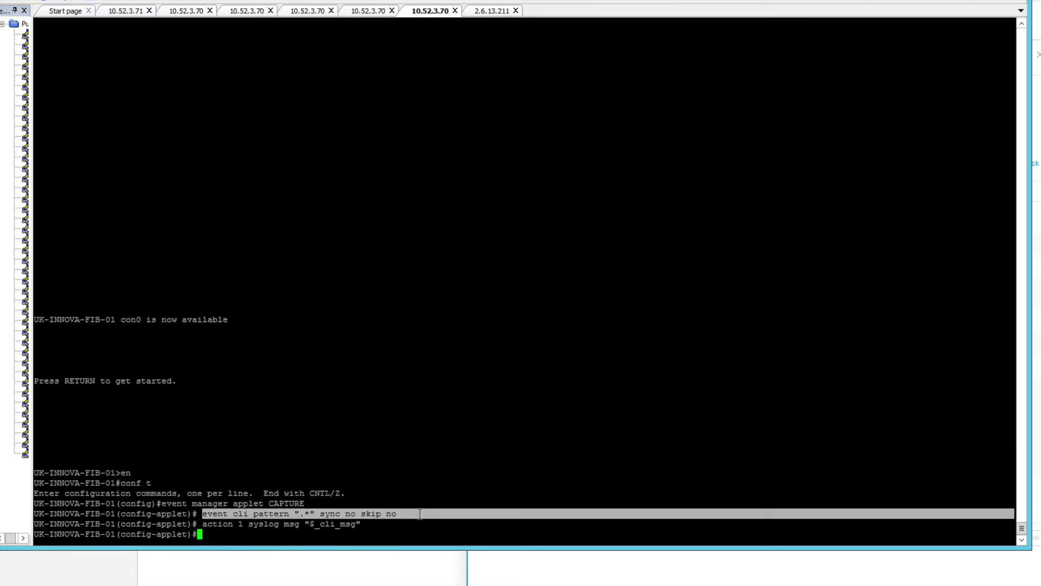
click(419, 514)
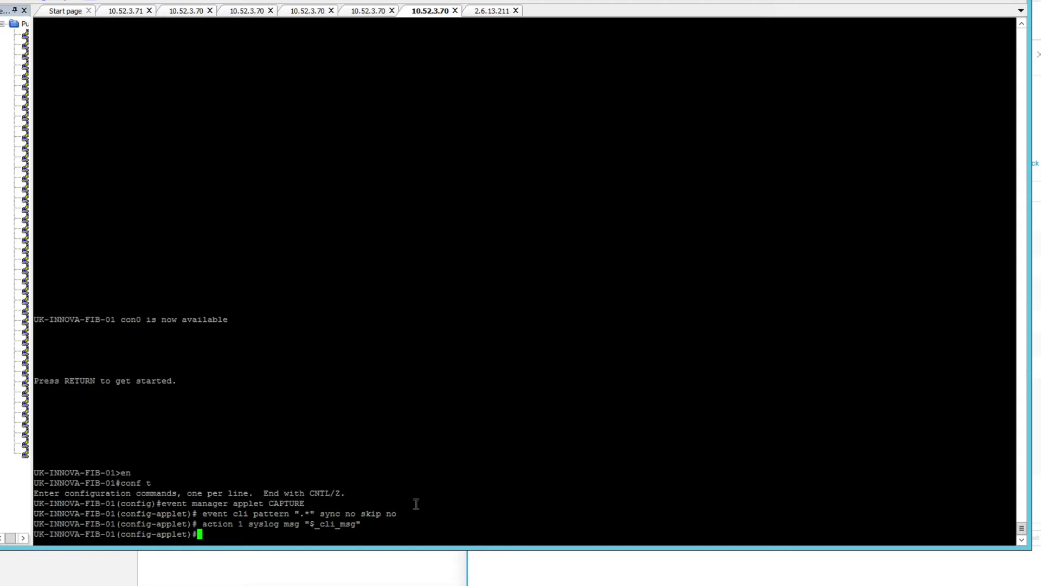
Leave configuration mode with 'end' and check the capture log output
text(end)
key(Return)
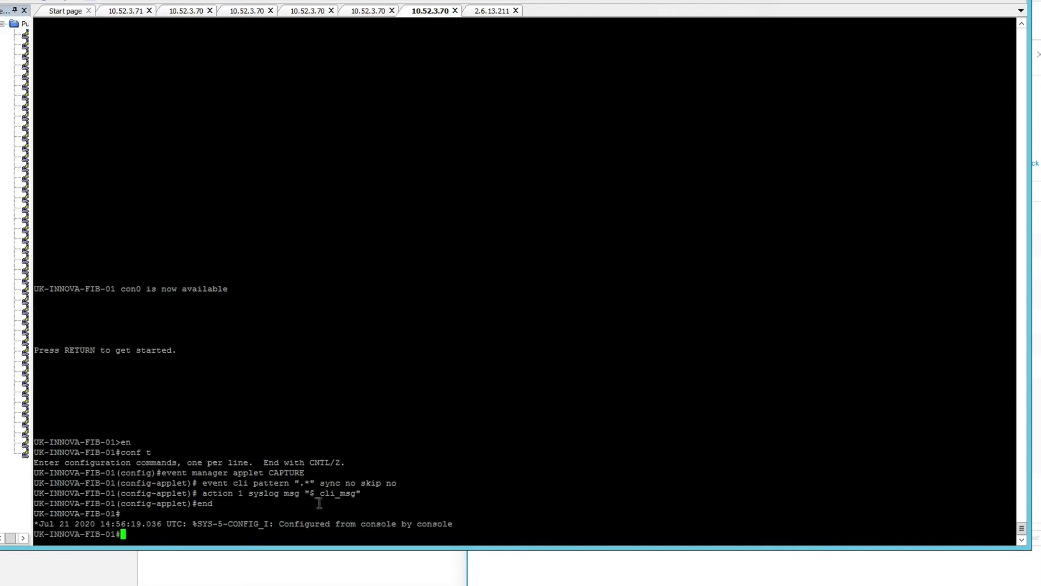
key(Return)
drag(215, 516, 290, 518)
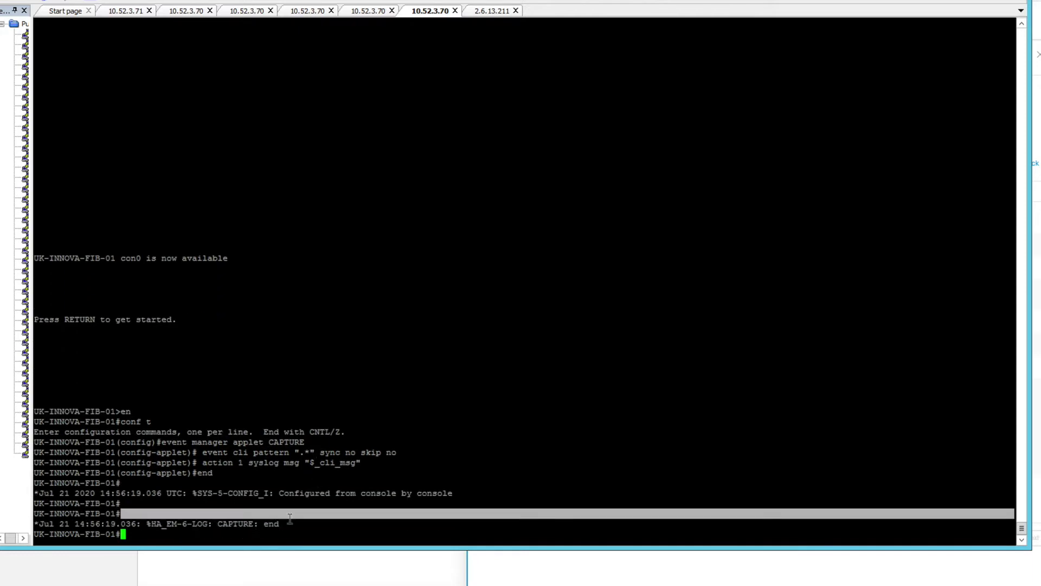
click(290, 518)
Re-enter configuration mode with 'conf t' and add fresh blank prompts
text(conf t)
key(Return)
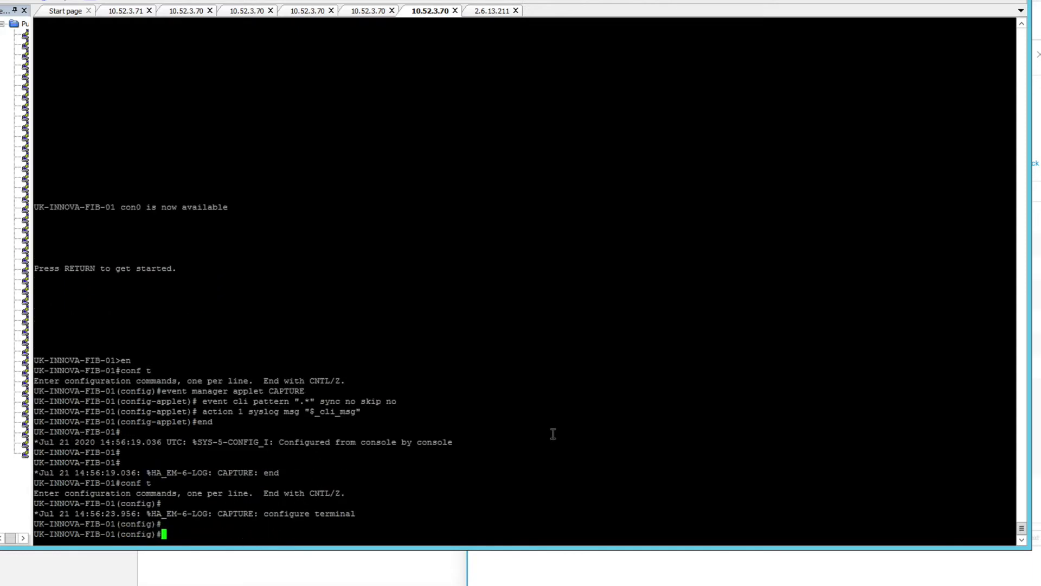
drag(264, 521, 355, 513)
drag(391, 516, 367, 514)
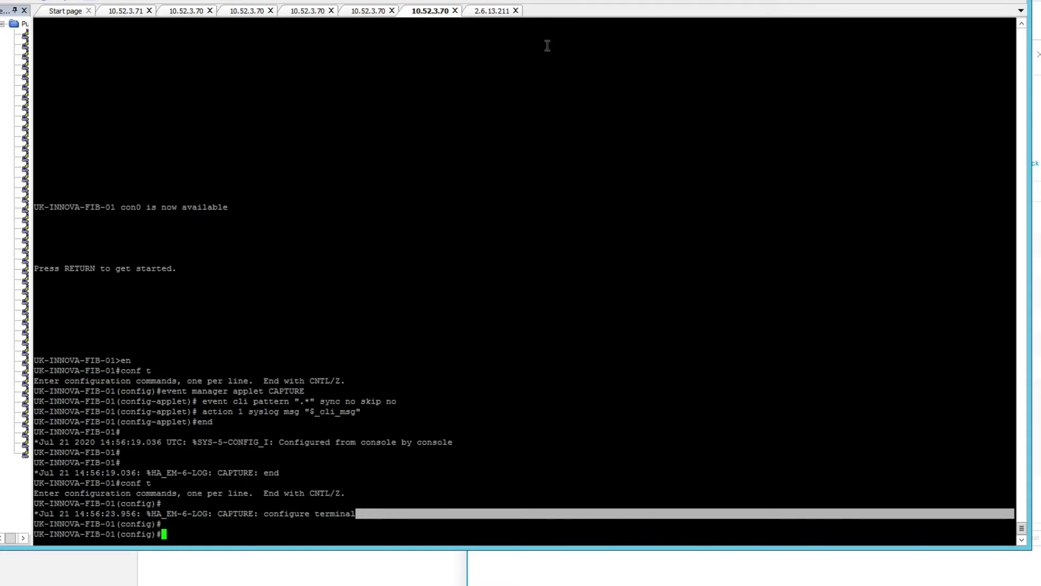
click(331, 211)
key(Return)
key(Return)
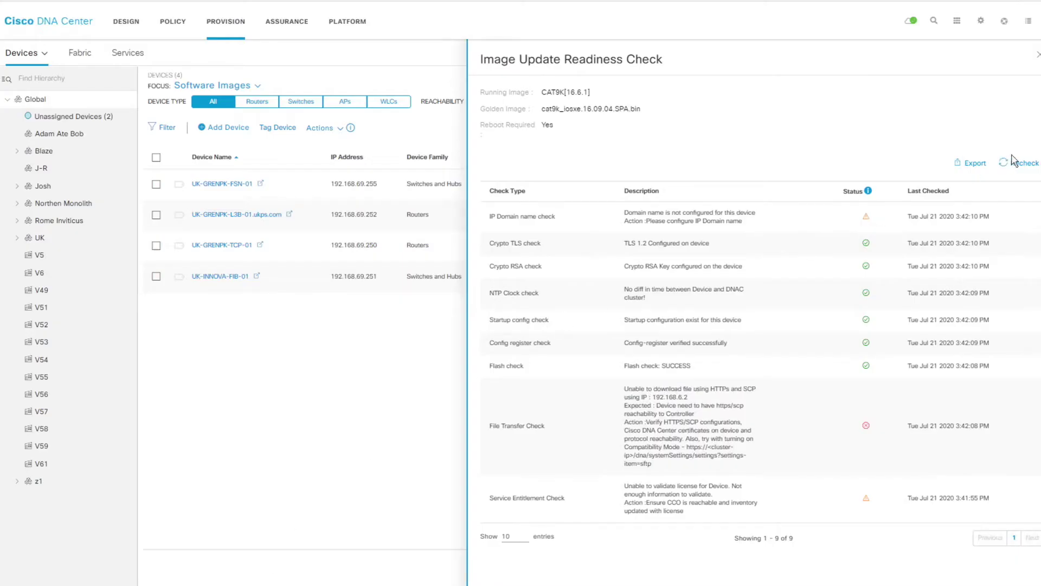
Run Recheck on the Image Update Readiness Check for UK-INNOVA-FIB-01
click(1013, 161)
Run the captured HTTPS copy of cisco-bridge.png from 192.168.6.2 in exec mode, getting an I/O error
key(alt+Tab)
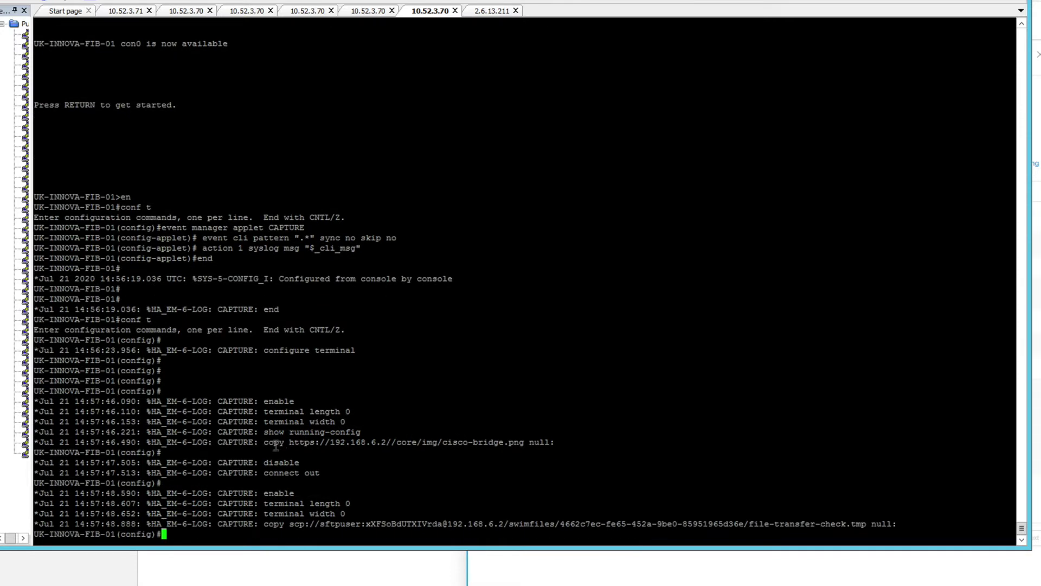
drag(264, 442, 553, 441)
key(ctrl+c)
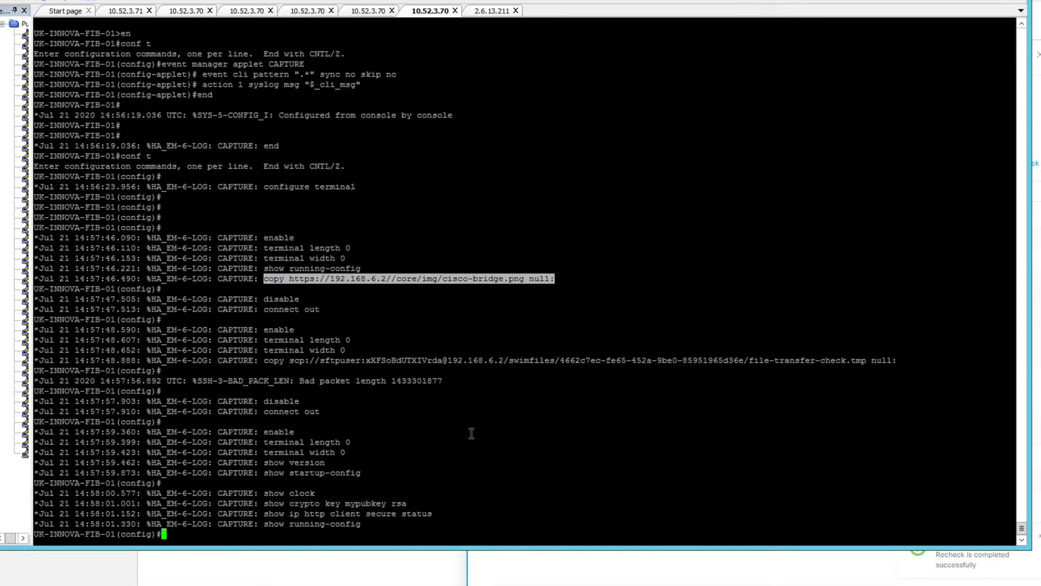
key(Return)
key(Return)
key(Return)
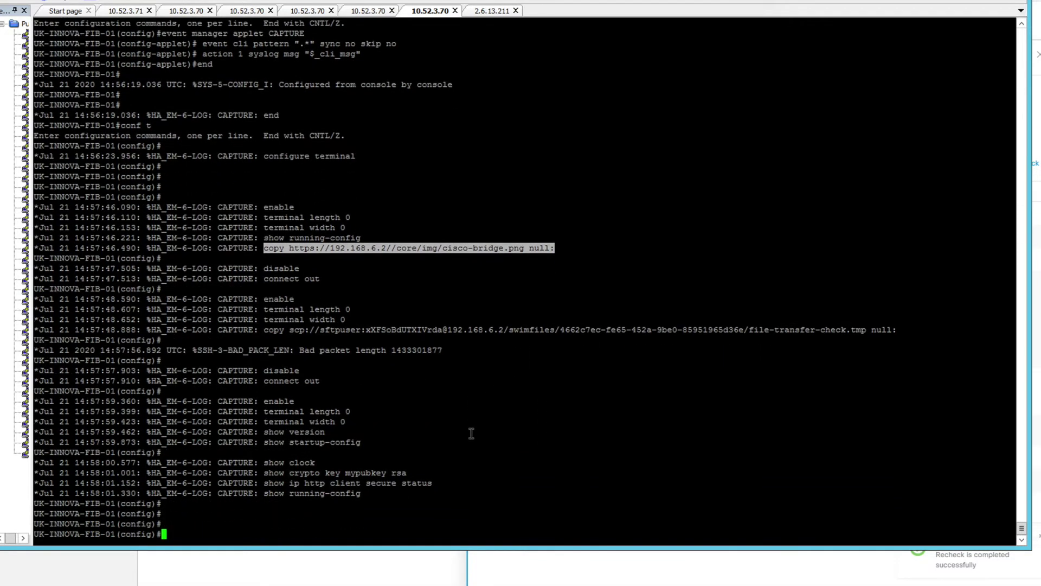
text(end)
key(Return)
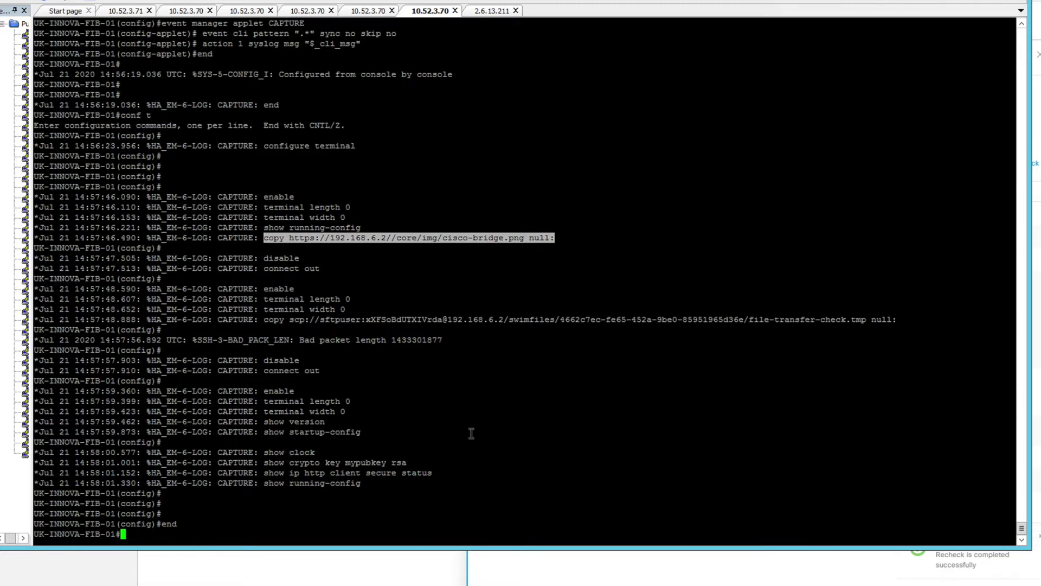
right_click(472, 433)
key(Return)
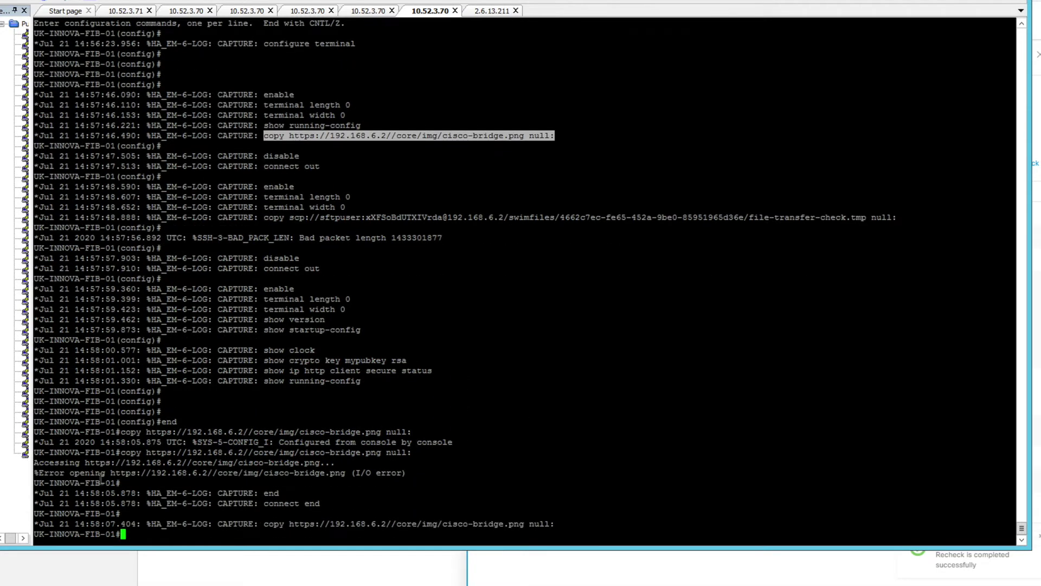
click(108, 462)
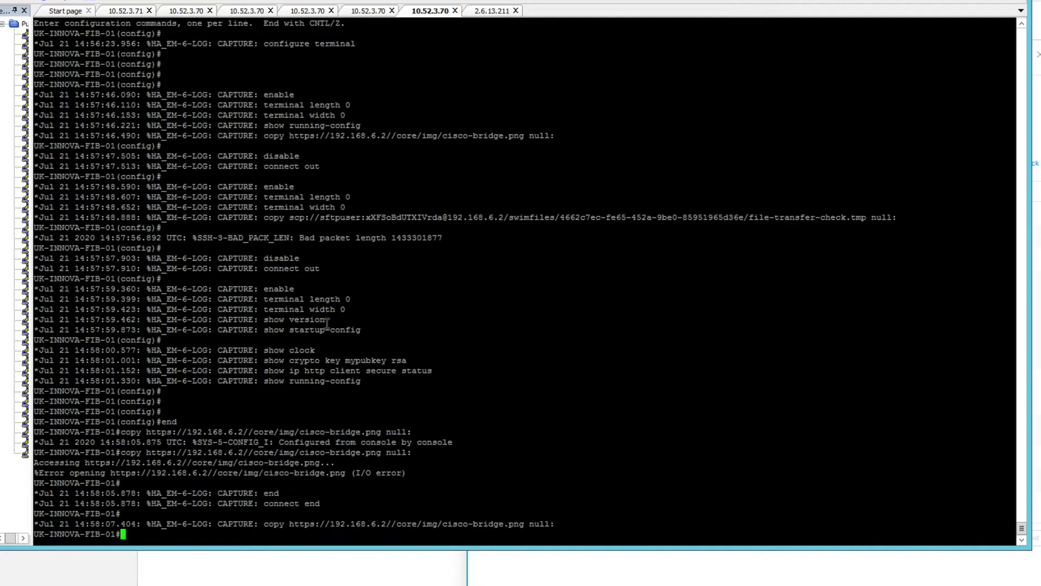
Run 'show run | sec cry' on UK-INNOVA-FIB-01 and highlight the DNAC-CA trustpoint and SSH lines
click(263, 561)
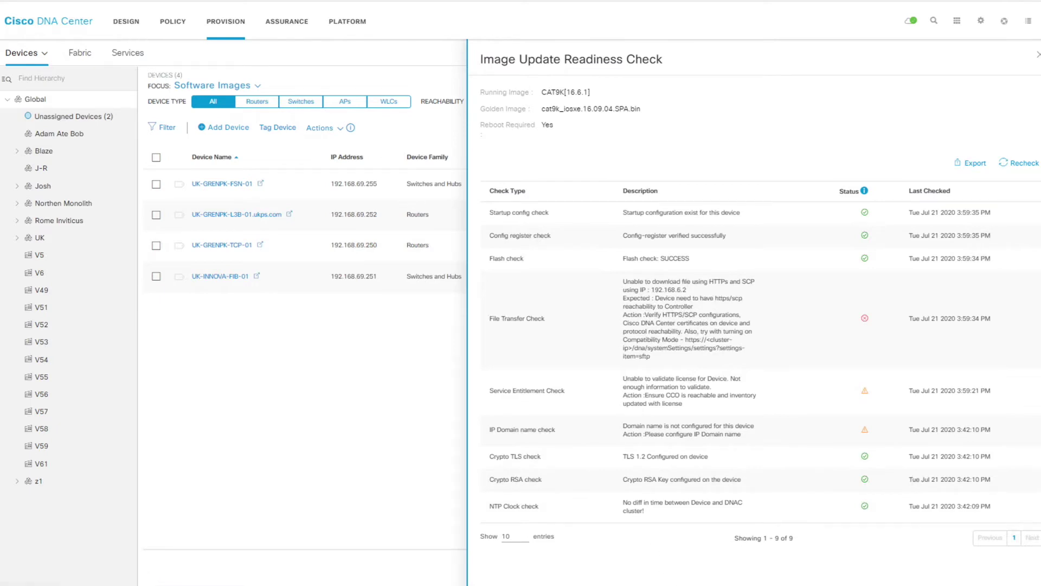
key(alt+Tab)
text(show r)
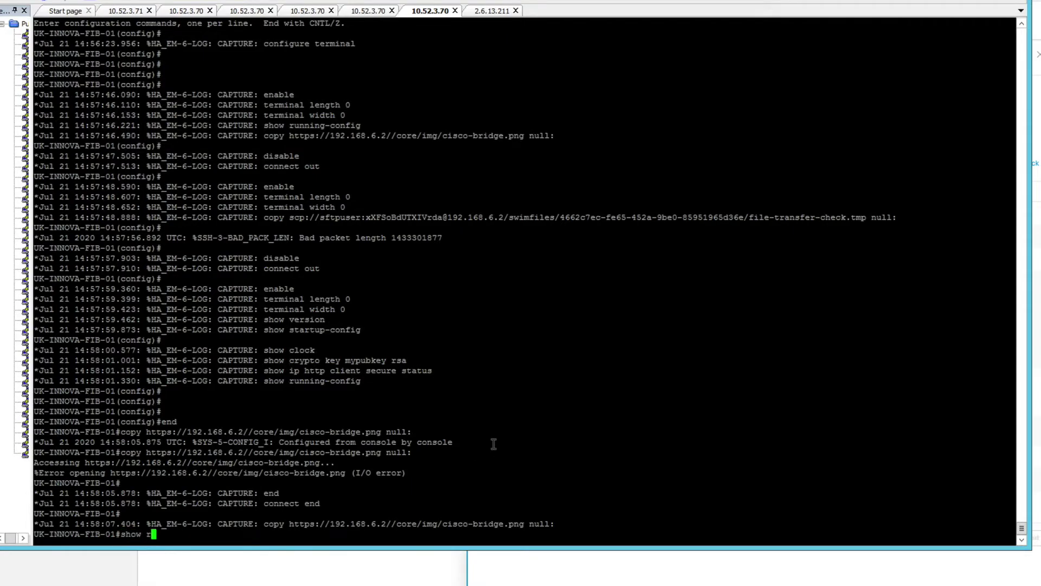
text(un | sec cry)
key(Return)
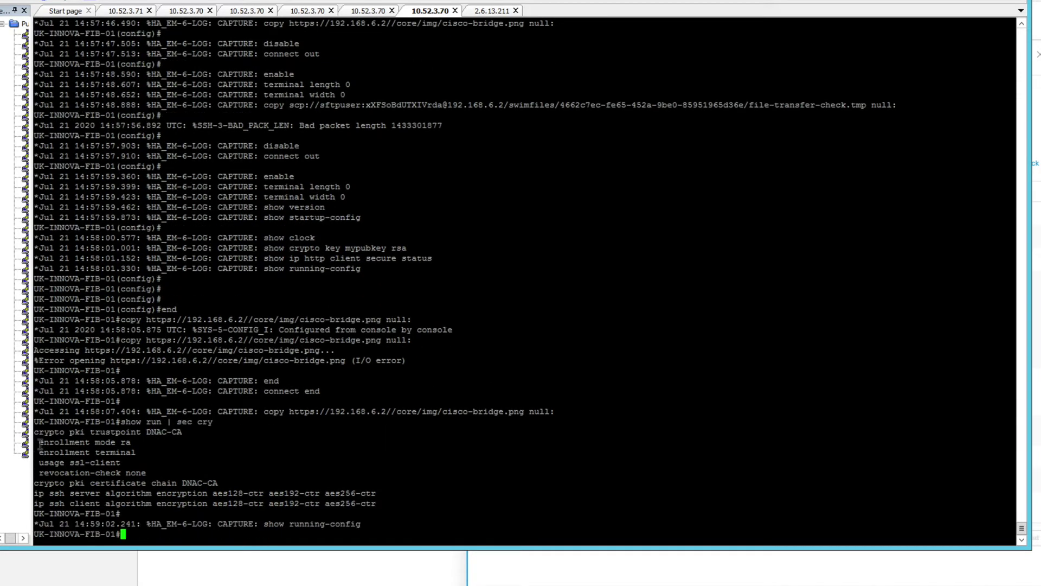
drag(36, 432, 189, 430)
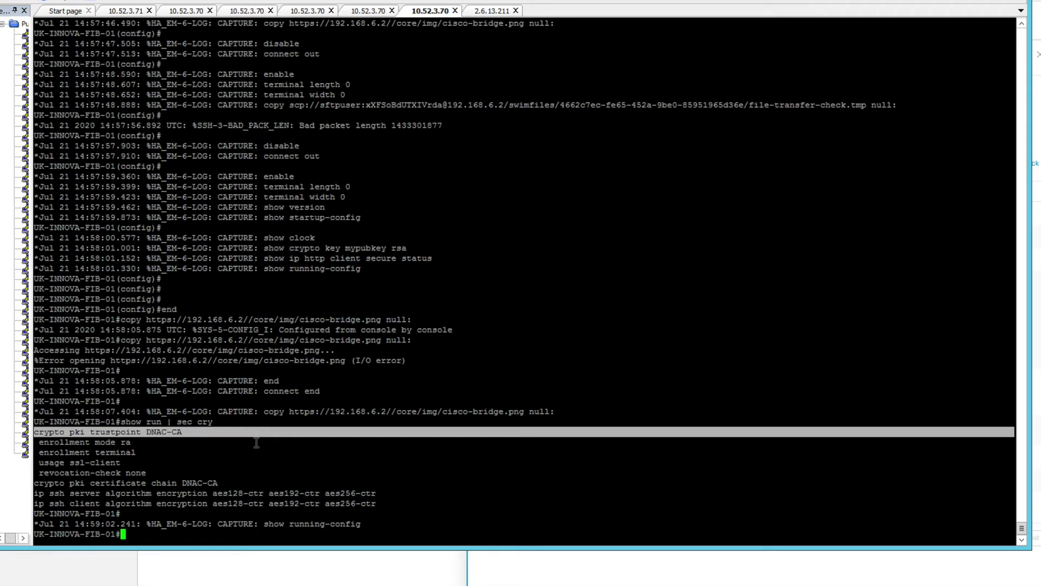
drag(127, 470, 138, 513)
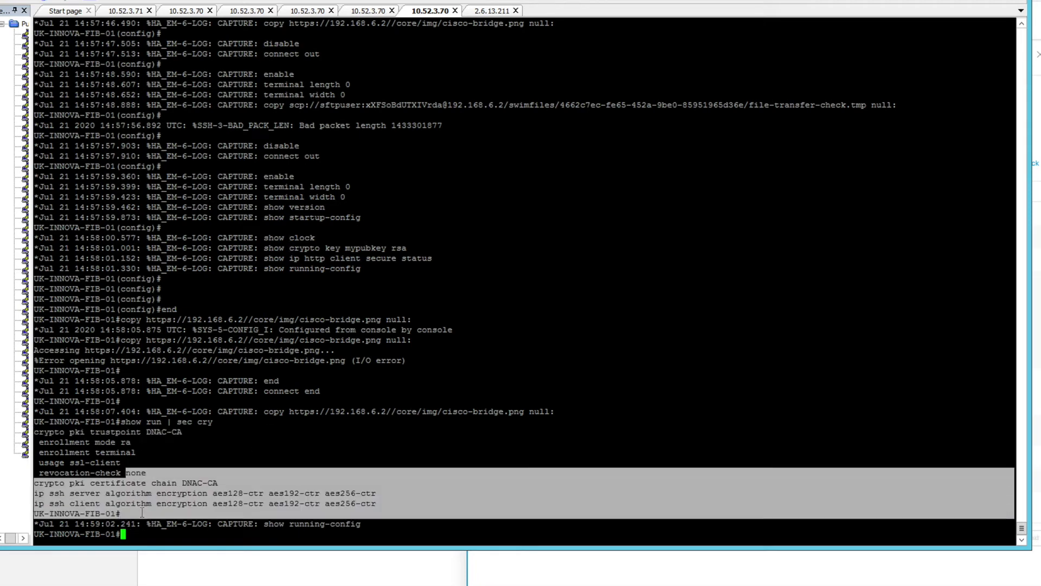
click(215, 460)
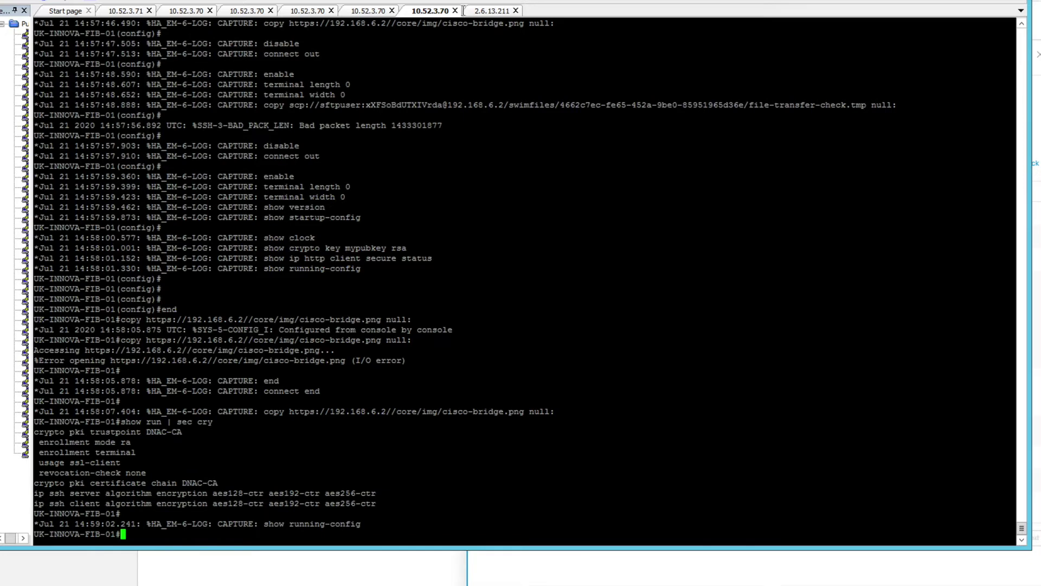
On UK-GRENPK-L3B-01 (2.6.13.211), run 'show run | sec cry' and select the DNAC-CA trustpoint block
click(481, 12)
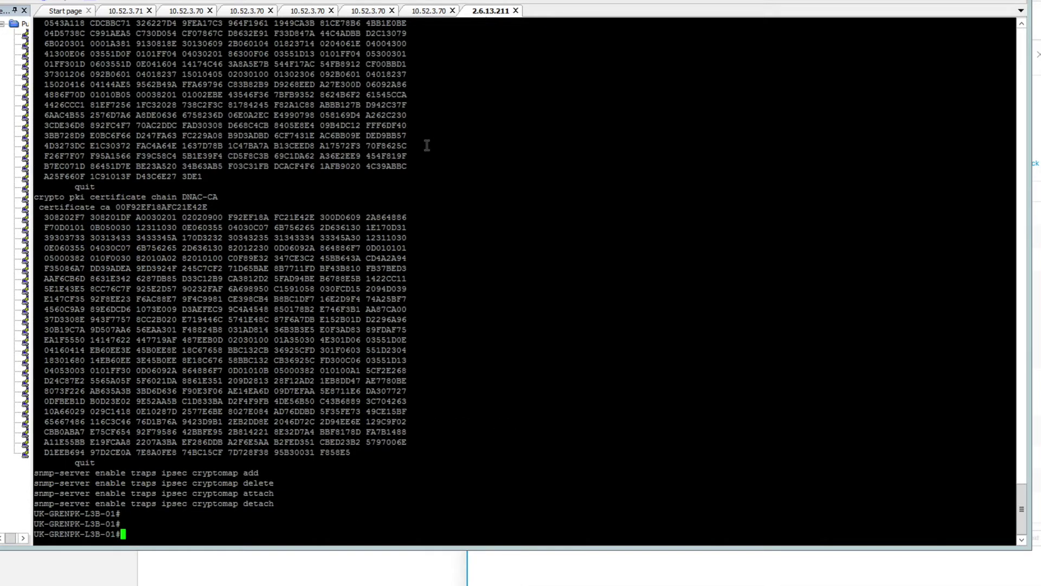
key(Return)
key(Return)
key(Return)
key(Return)
key(Return)
text(show run | sec cry)
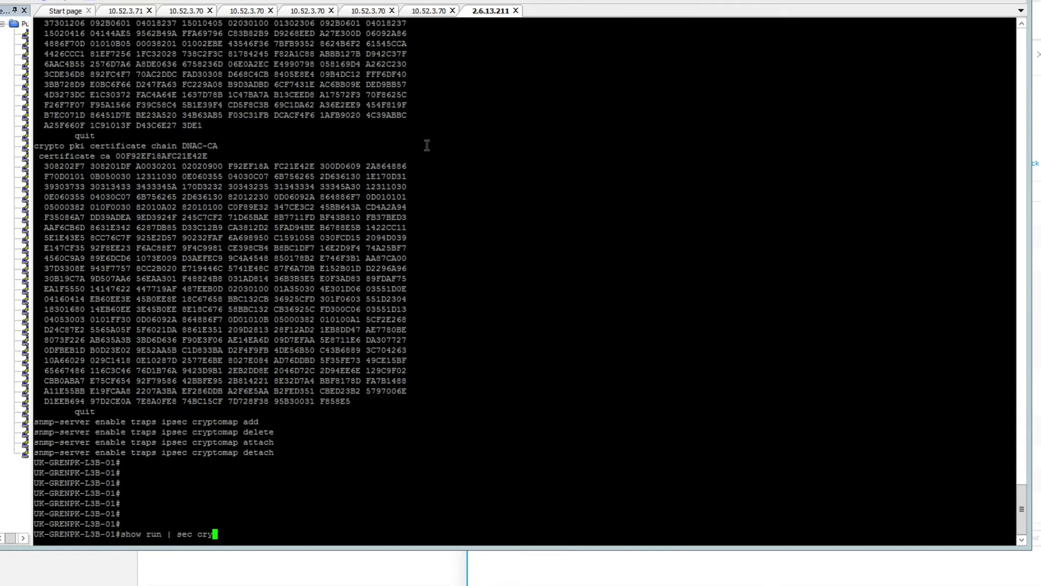
key(Return)
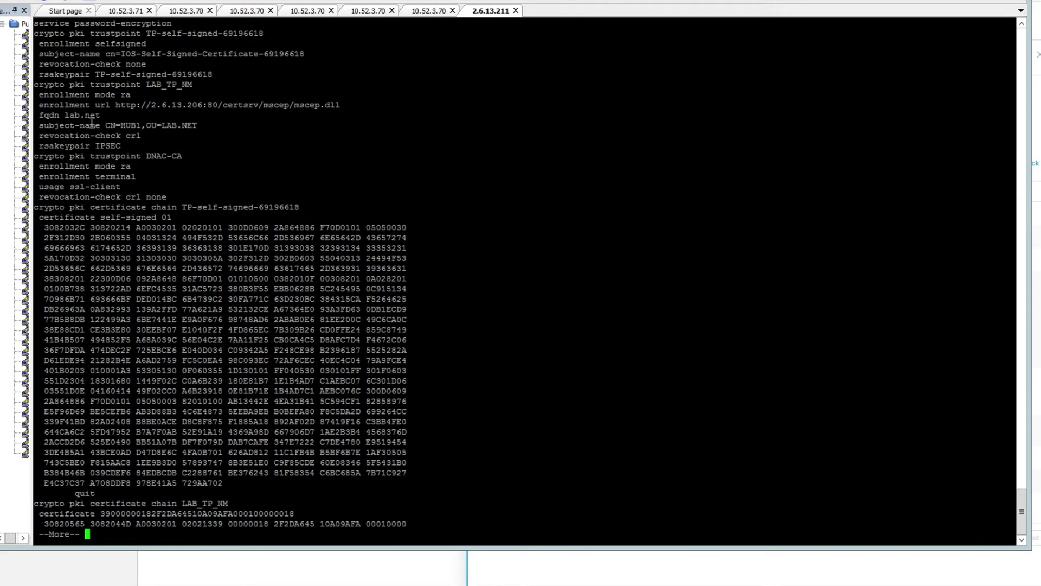
click(49, 157)
drag(49, 156, 233, 205)
Page to the end of the output, select the DNAC-CA certificate chain, then return to UK-INNOVA-FIB-01
key(Return)
key(Return)
key(Return)
key(Return)
key(Return)
key(Return)
key(Return)
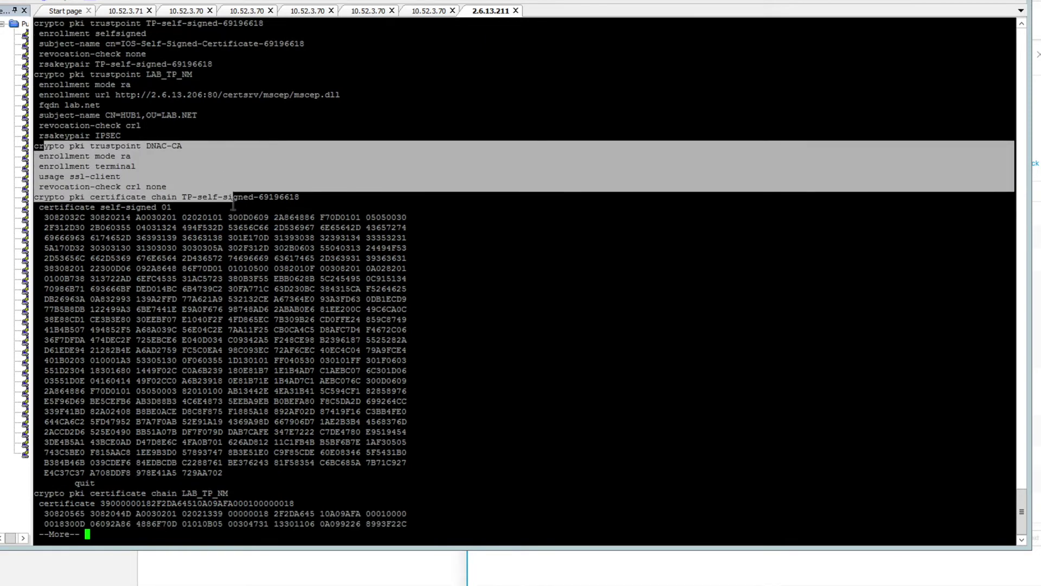
key(Return)
key(Return)
key(Return)
key(Return)
key(Return)
key(space)
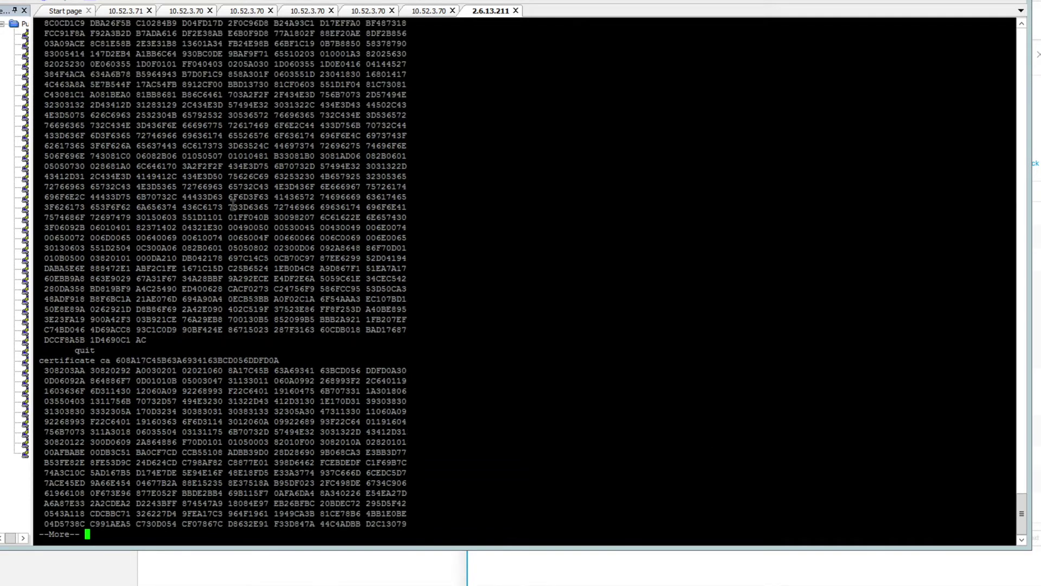
key(space)
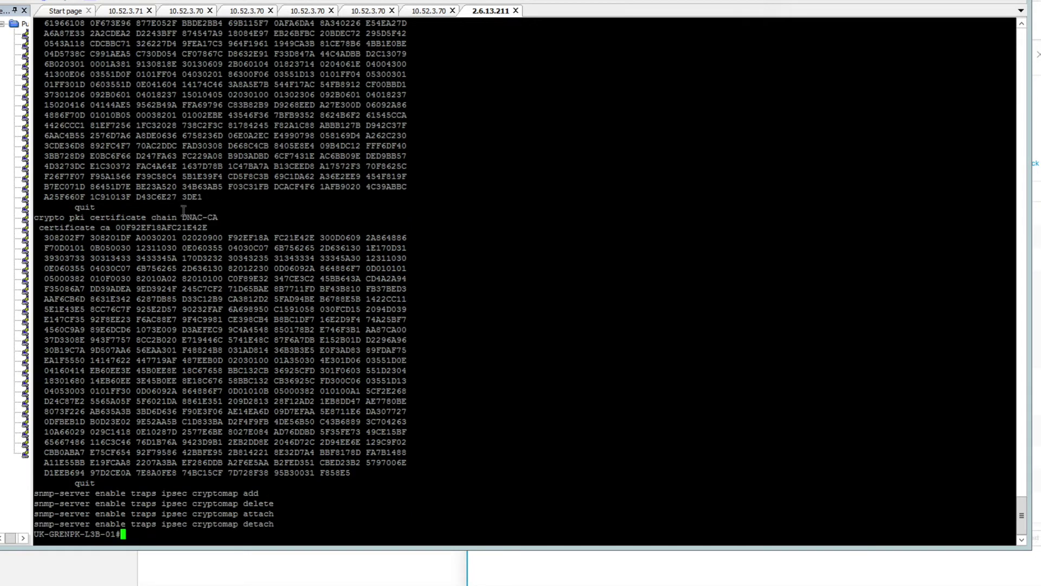
drag(97, 207, 319, 431)
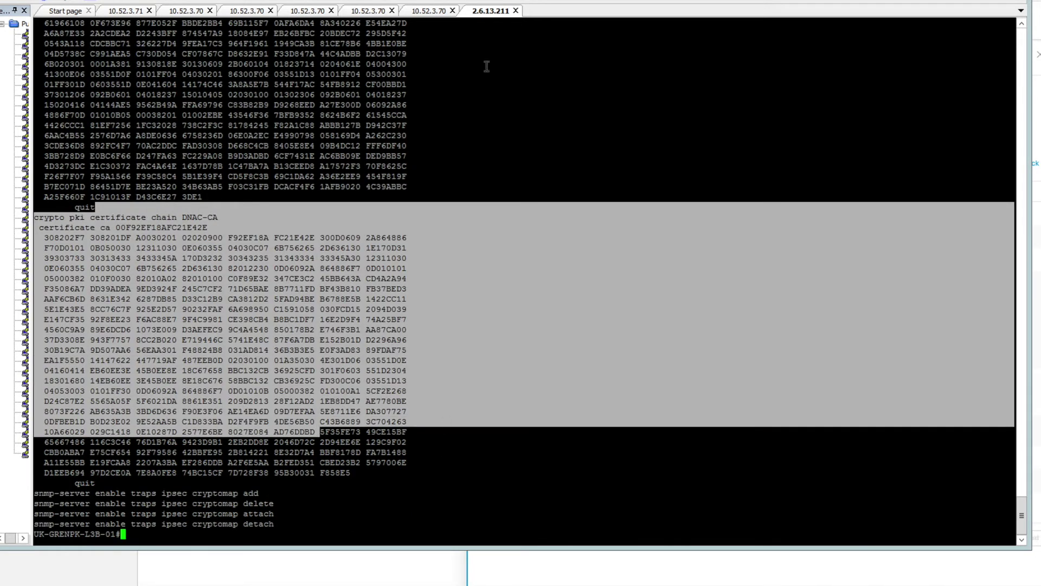
click(437, 12)
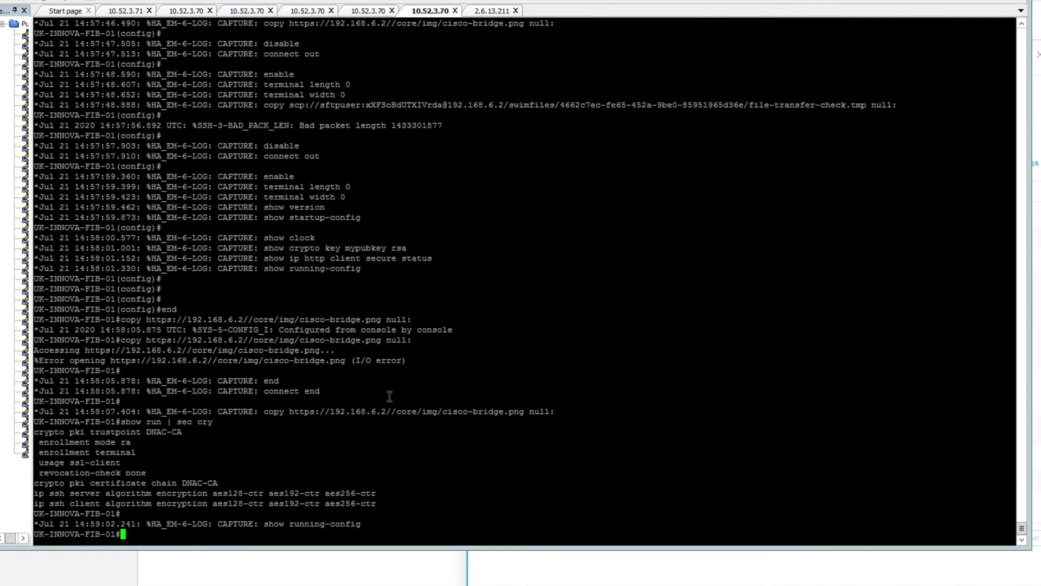
click(291, 566)
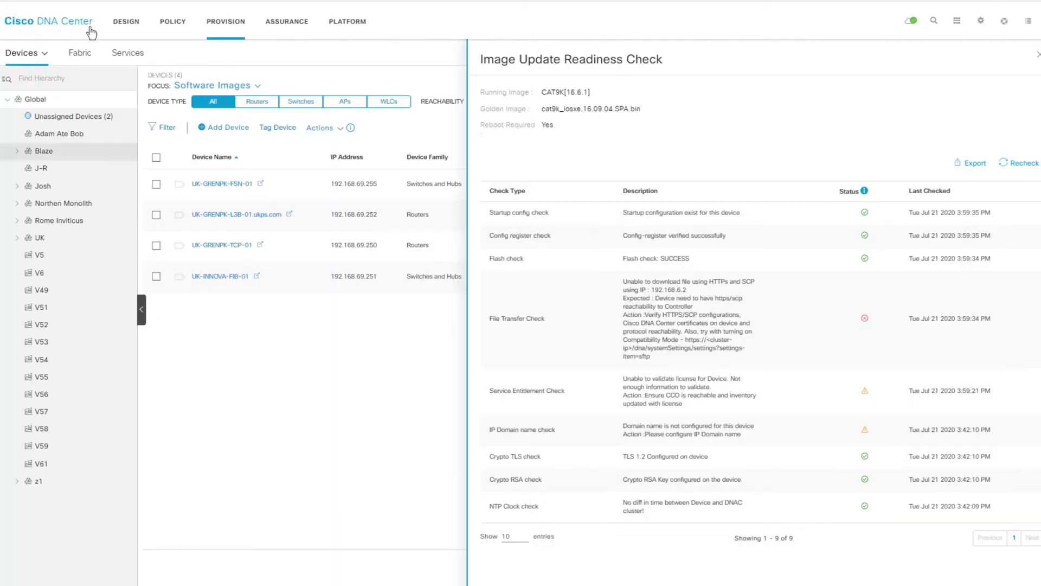
Re-discover Clone of Core_devices immediately from Design > Tools > Discovery
click(125, 22)
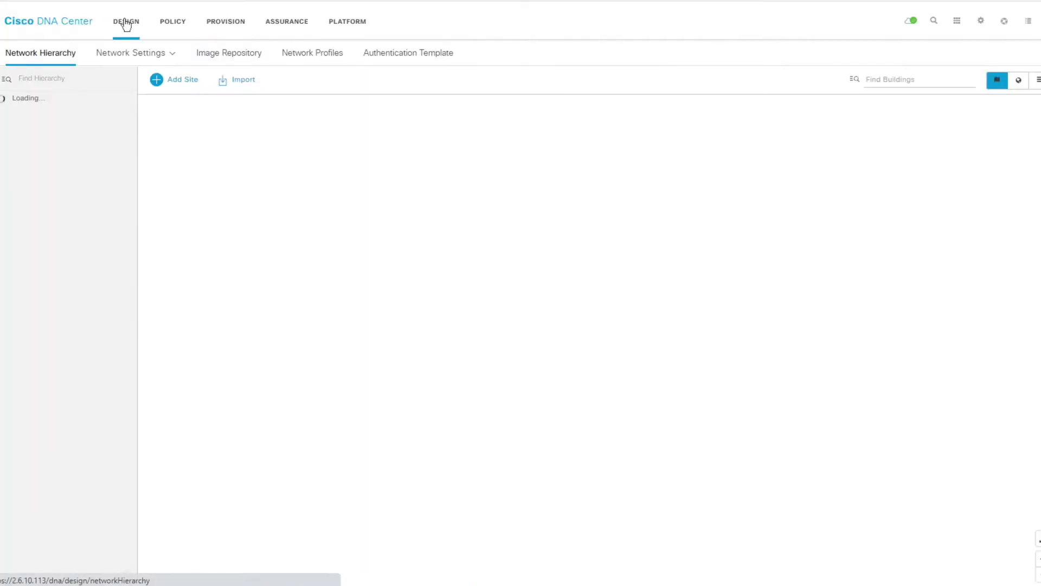
click(964, 22)
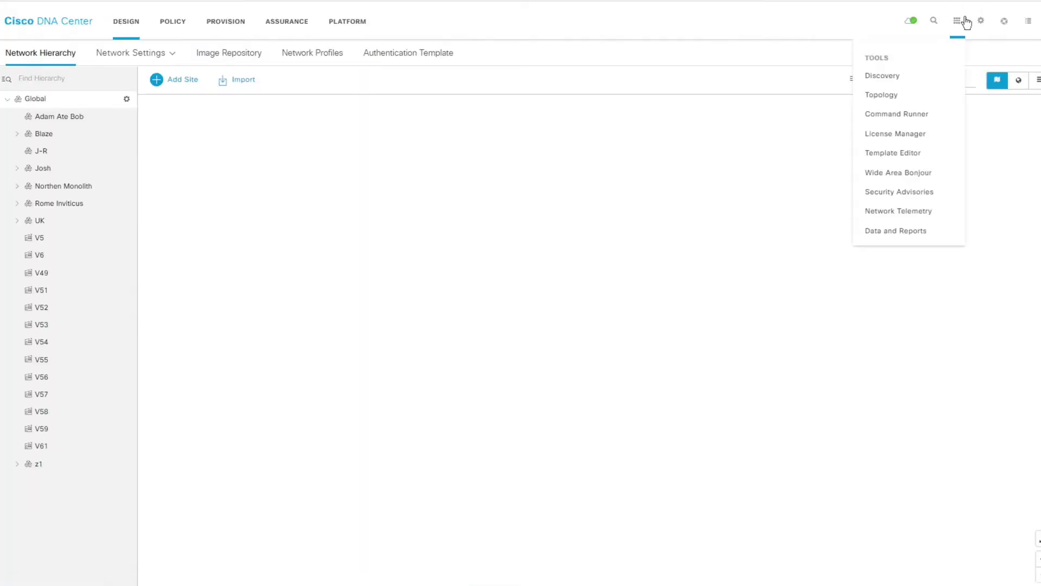
click(896, 77)
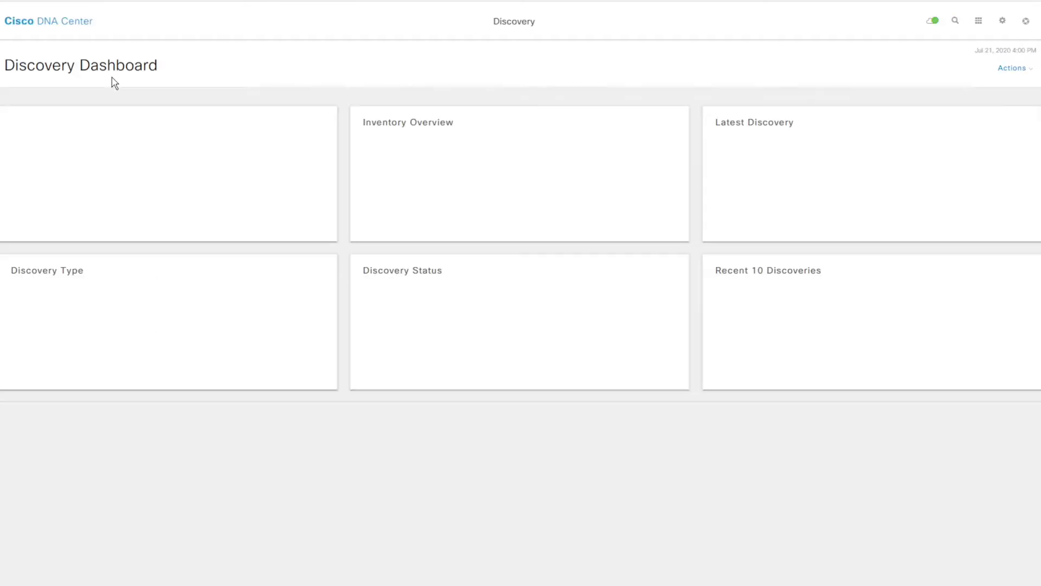
click(179, 171)
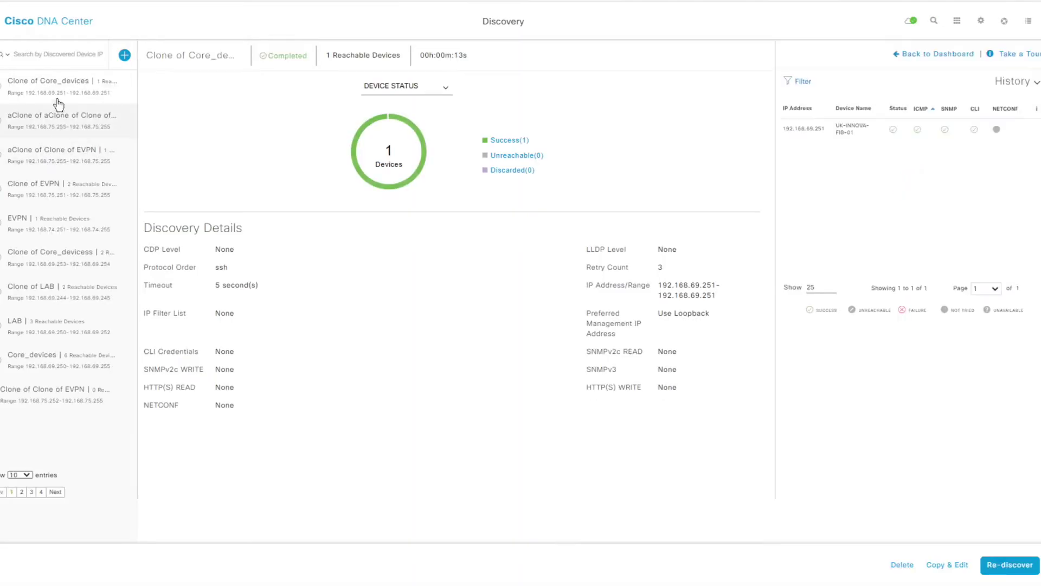
click(53, 88)
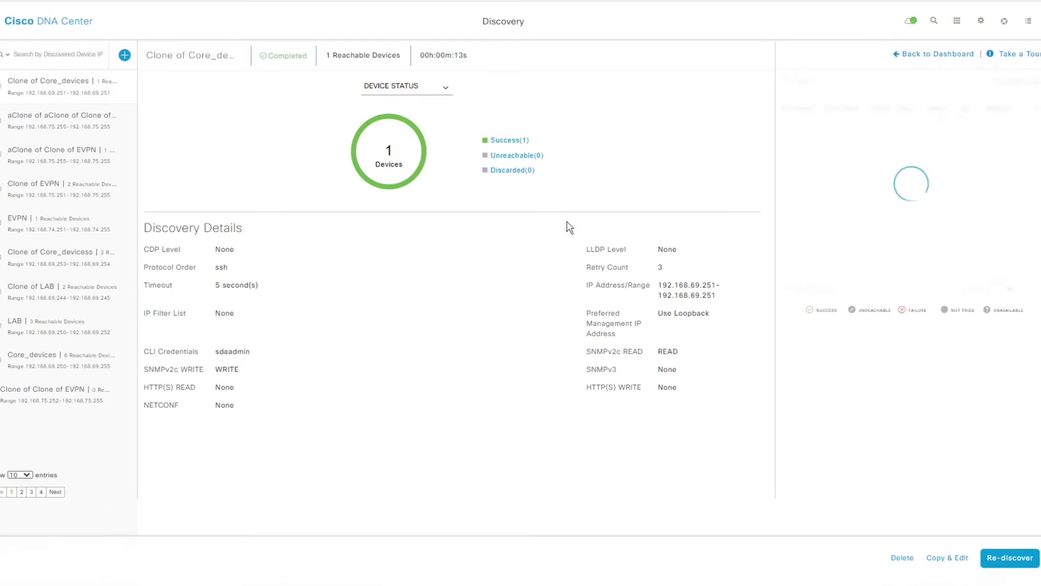
click(1009, 558)
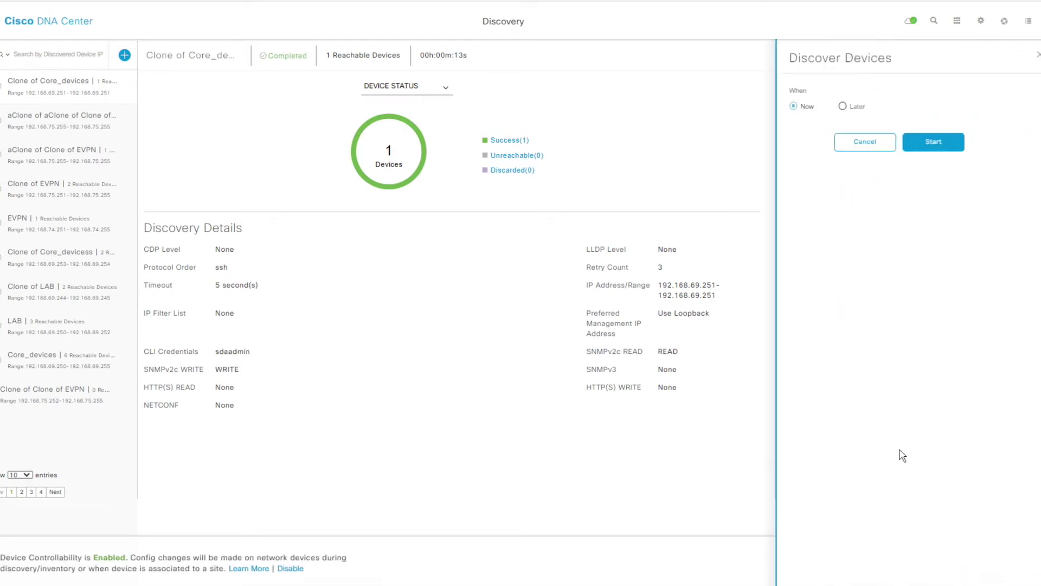
click(931, 153)
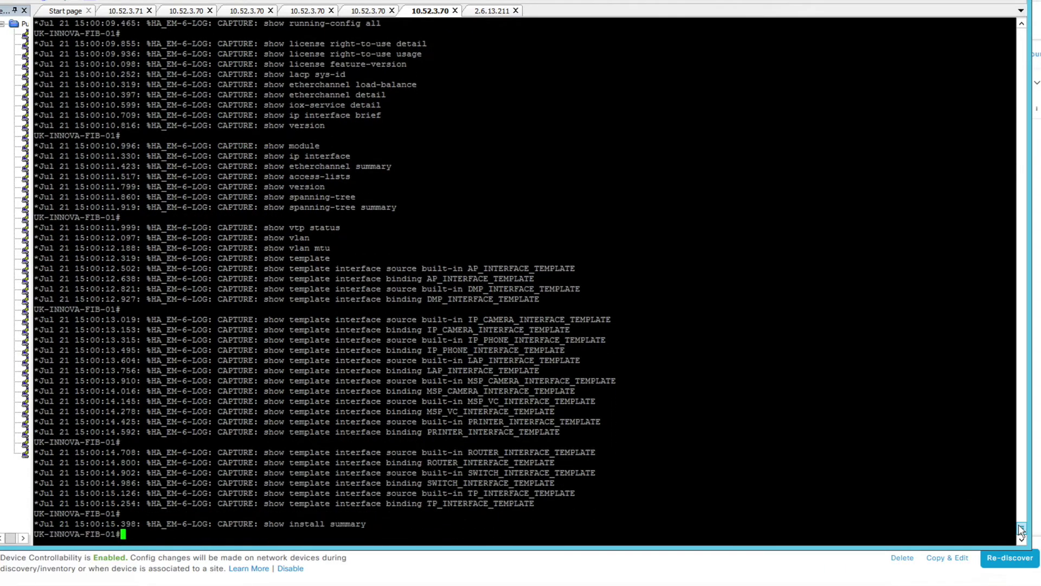
Scroll the 10.52.3.70 session to the bottom and rerun 'show run | sec cry'
drag(1022, 530, 1022, 507)
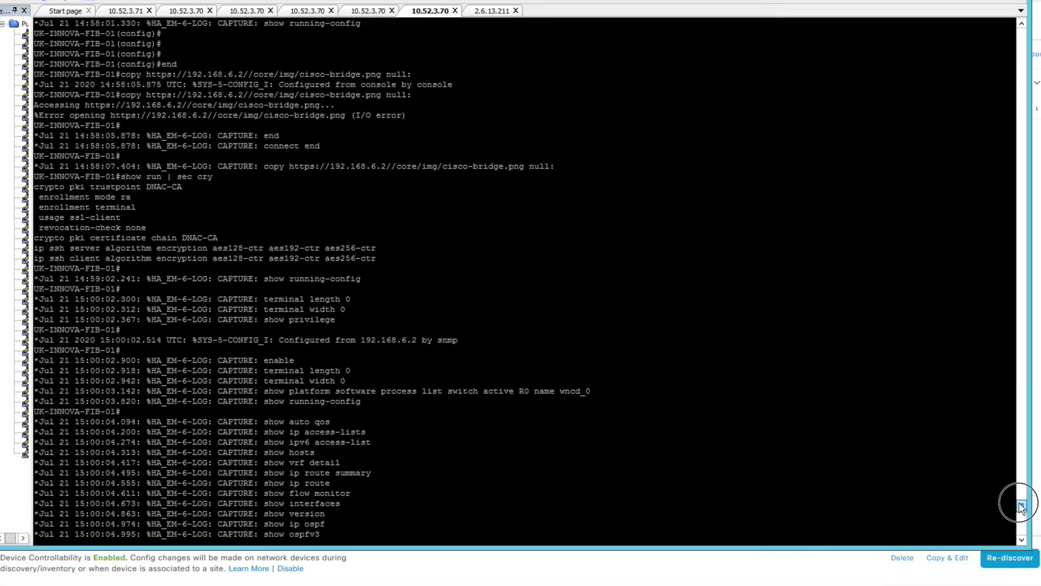
drag(1022, 507, 1022, 531)
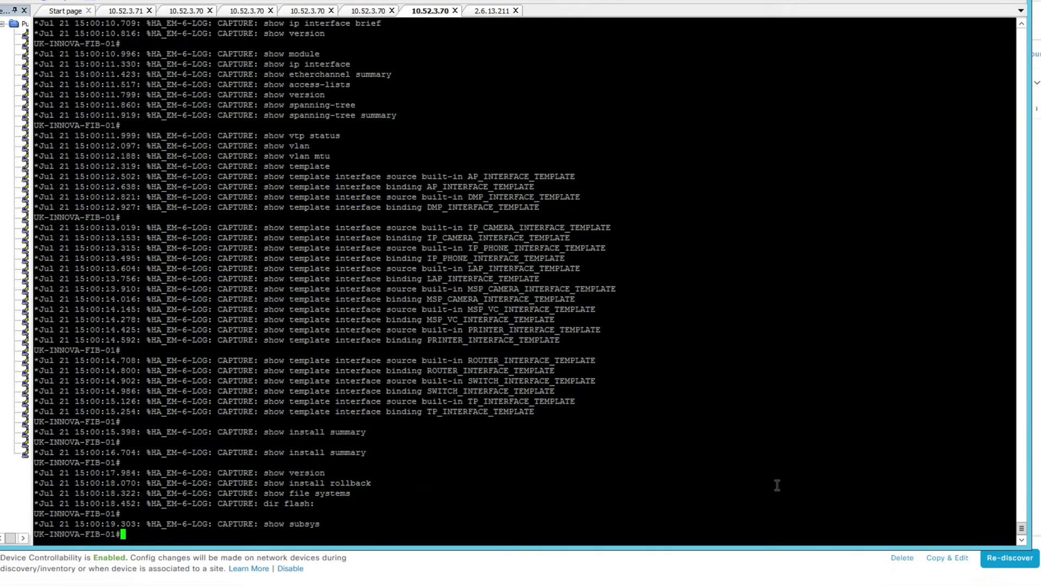
key(Return)
key(Return)
key(Return)
key(Return)
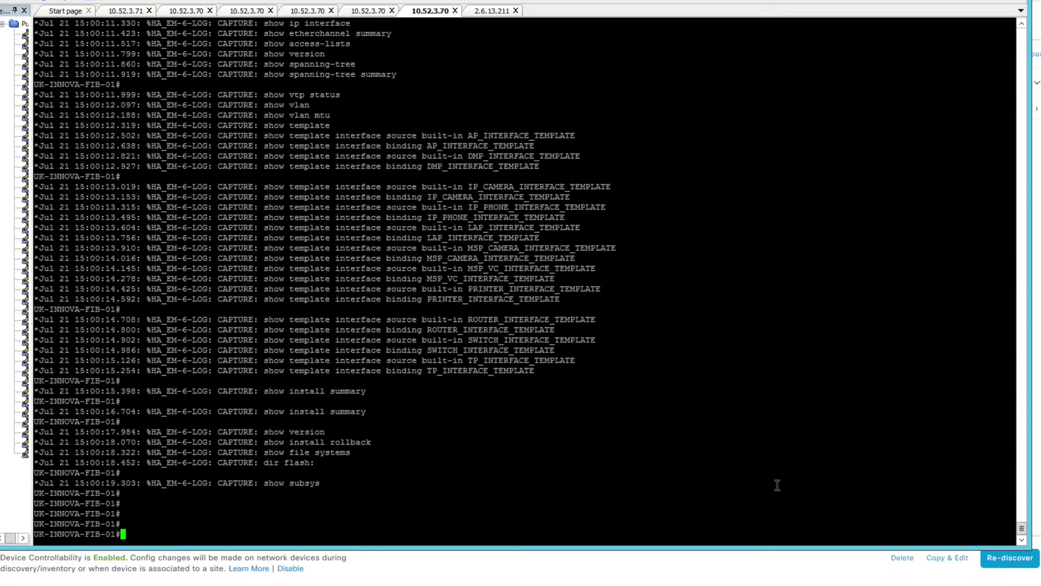
text(show run | sec cry)
key(Return)
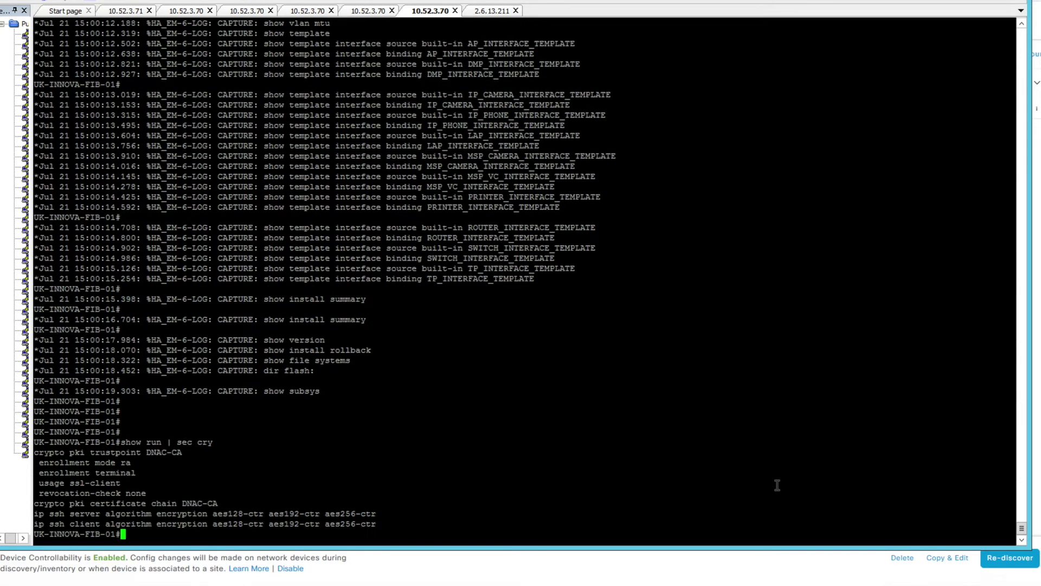
key(Return)
key(Return)
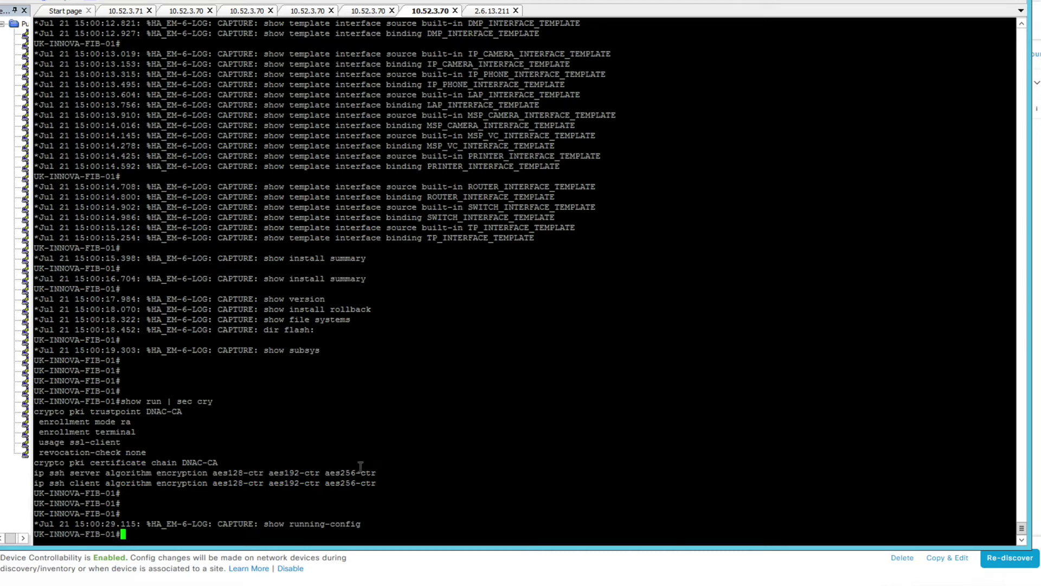
Delete the trustpoint with 'no crypto pki trustpoint DNAC-CA', confirming with yes
drag(36, 413, 181, 415)
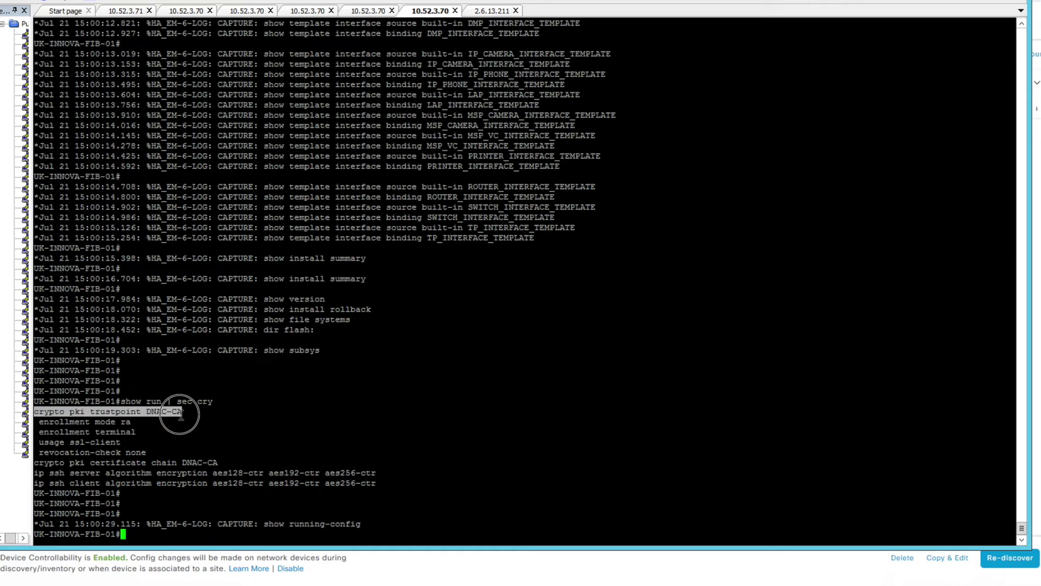
text(conf t)
key(Return)
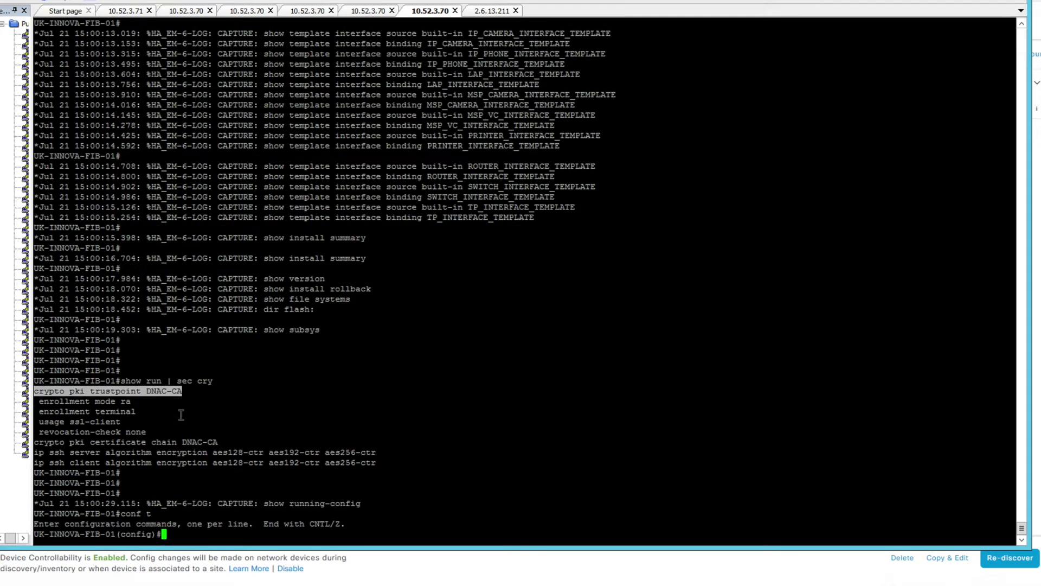
text(del)
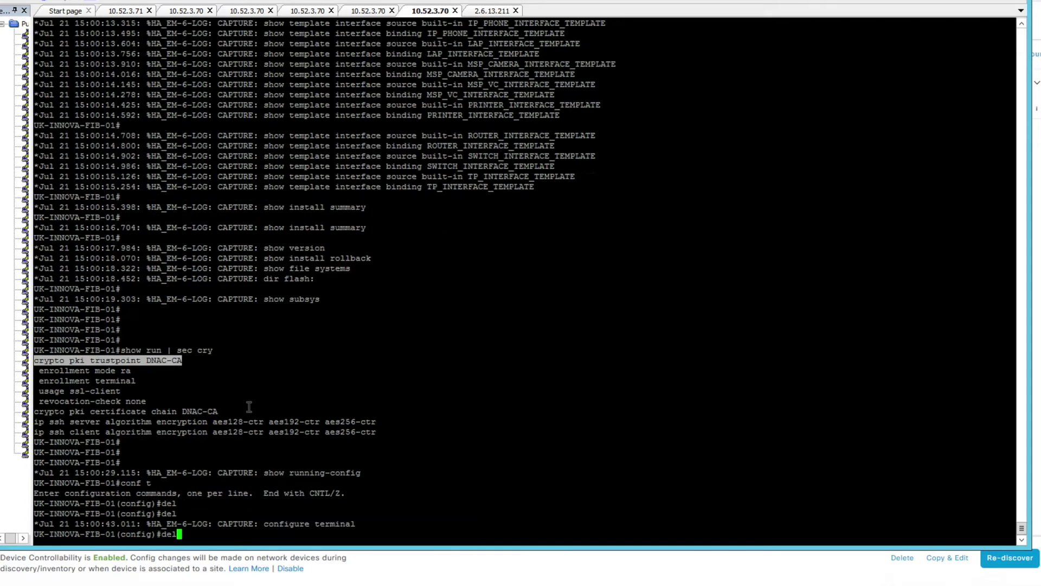
key(BackSpace)
key(BackSpace)
key(BackSpace)
text(no)
right_click(310, 409)
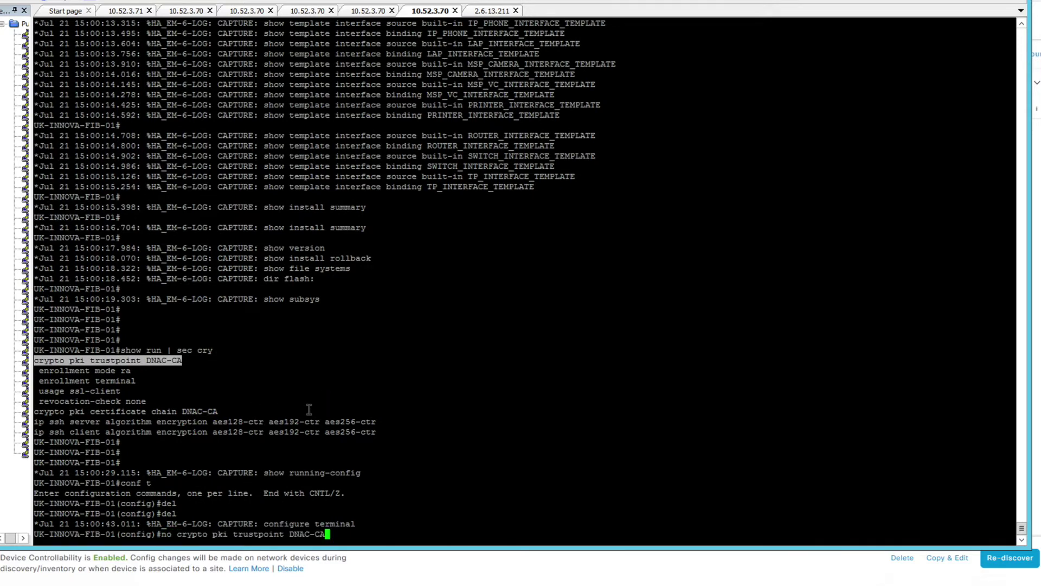
key(Return)
text(yes)
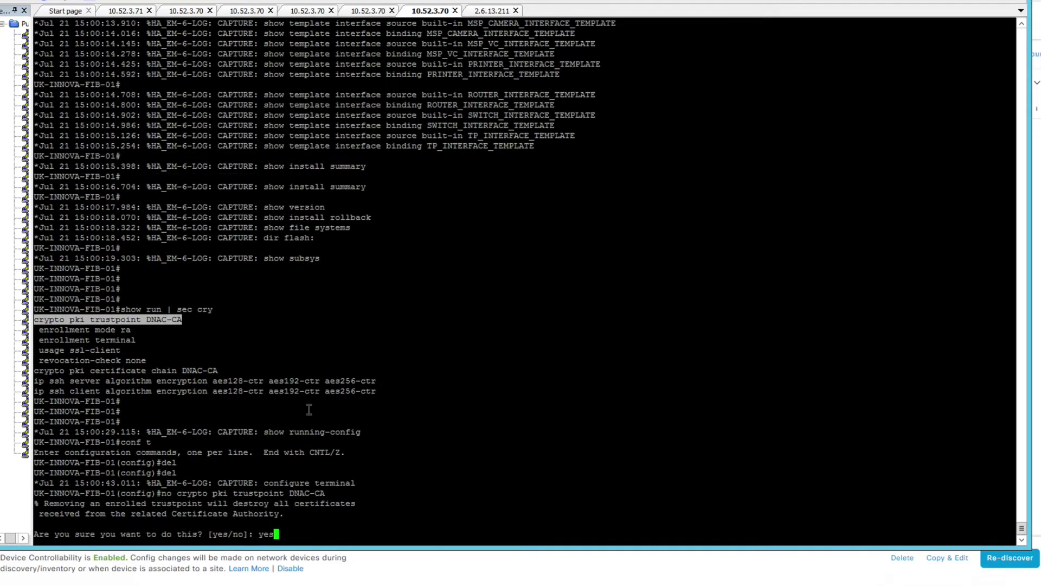
key(Return)
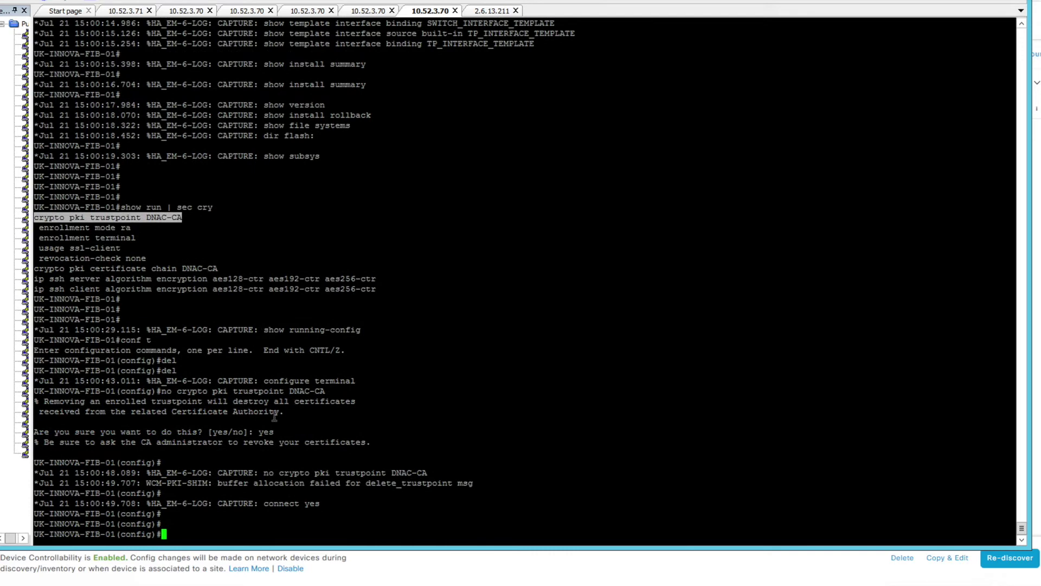
Recreate DNAC-CA with RA terminal enrollment, ssl-client usage and revocation-check none
click(90, 258)
drag(37, 218, 255, 260)
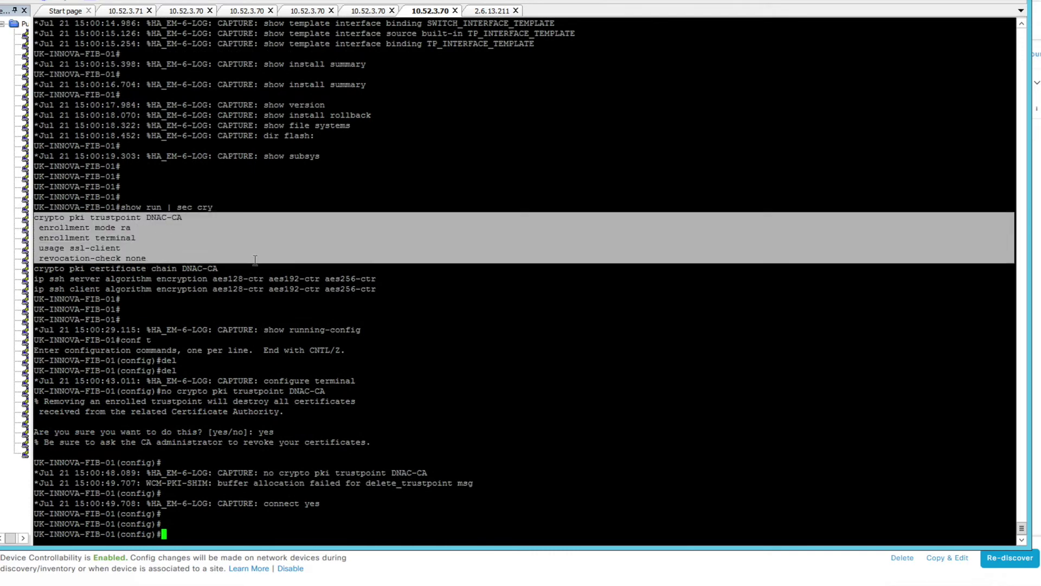
right_click(323, 278)
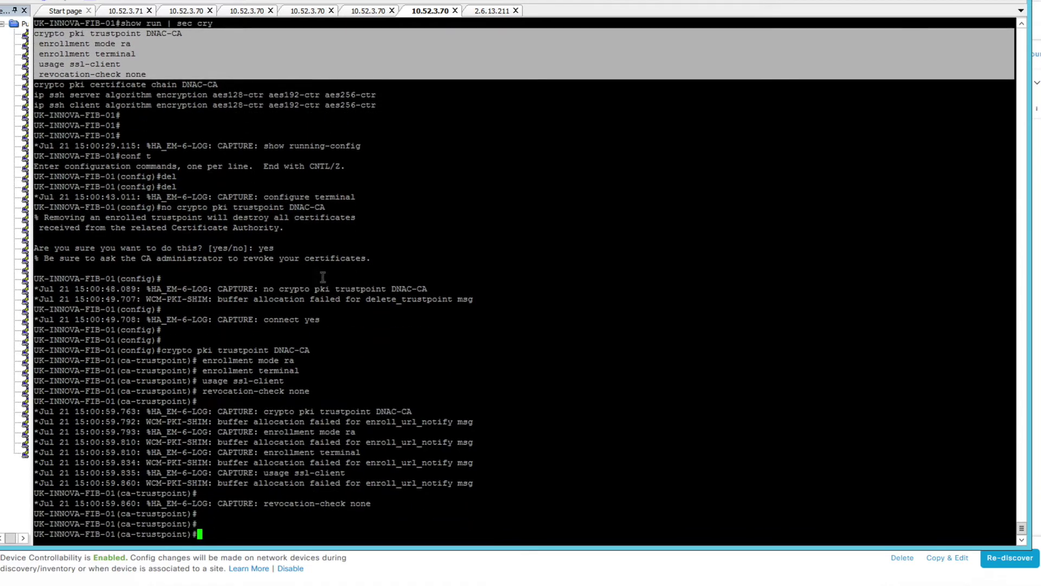
key(Return)
text(exit)
key(Return)
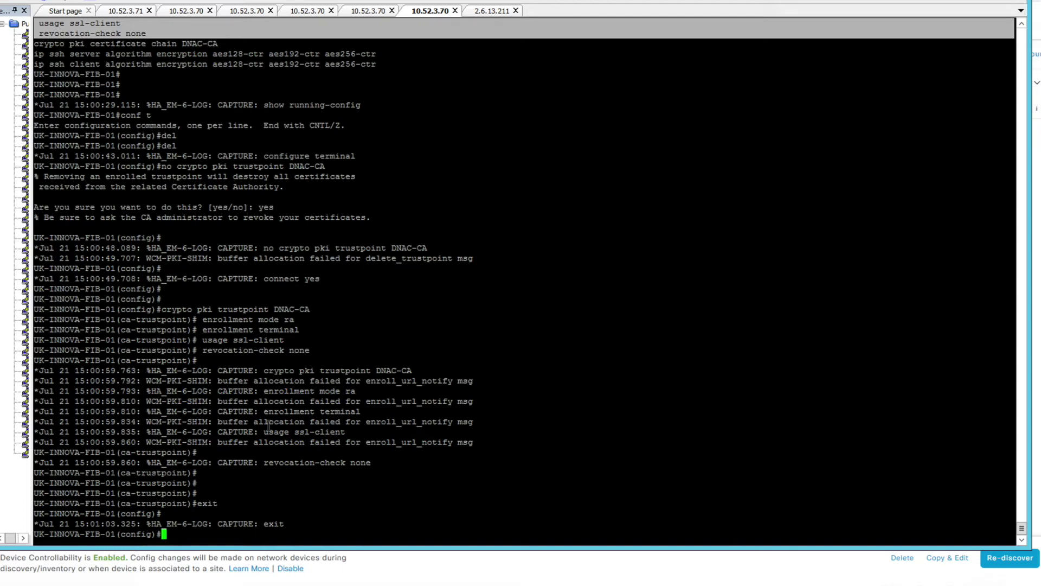
key(Return)
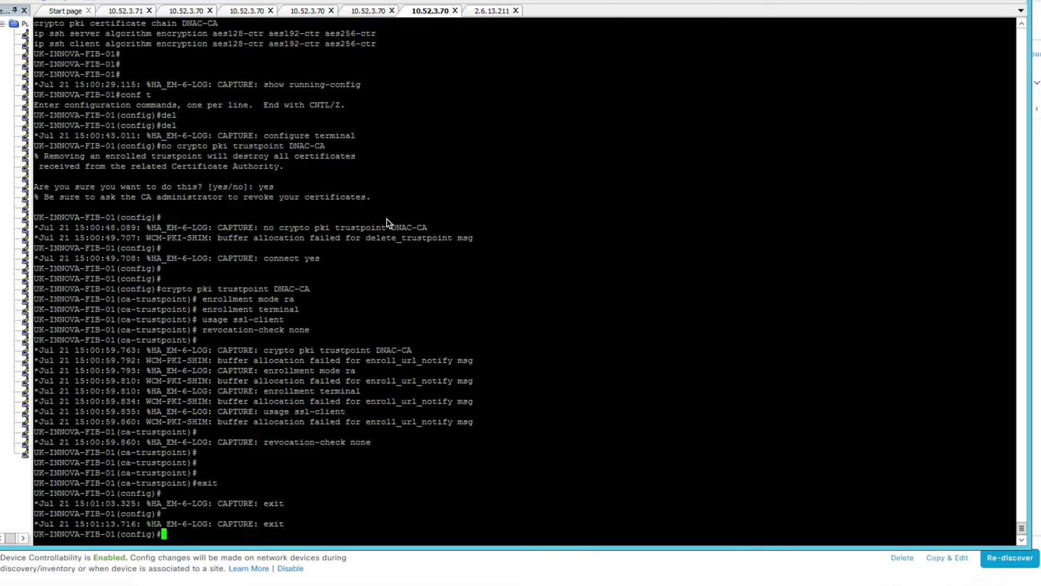
right_click(342, 278)
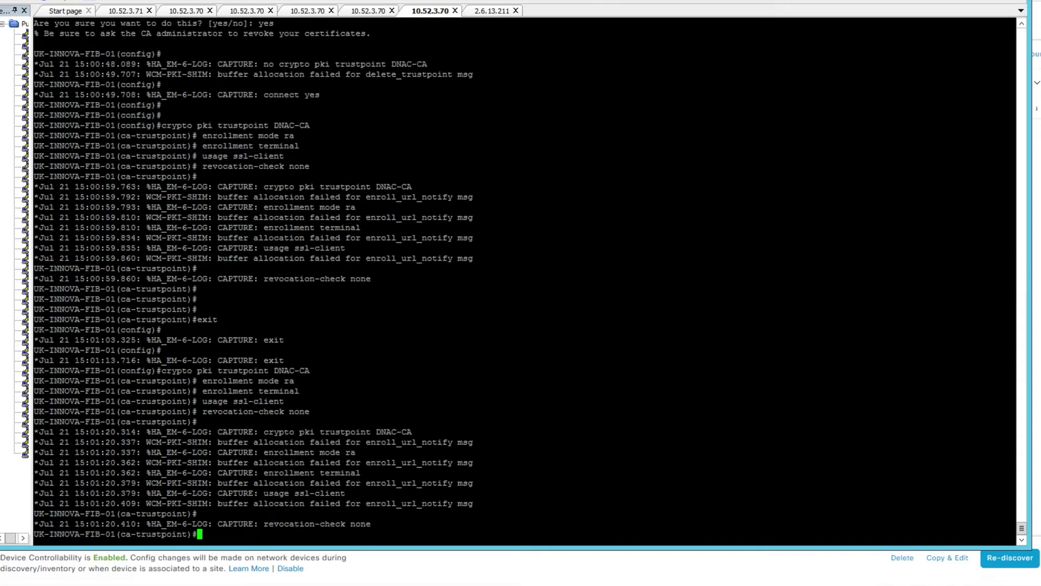
Exit trustpoint configuration and run 'crypto pki authenticate DNAC-CA' so the switch awaits the certificate
click(427, 324)
text(exit)
key(Return)
key(Return)
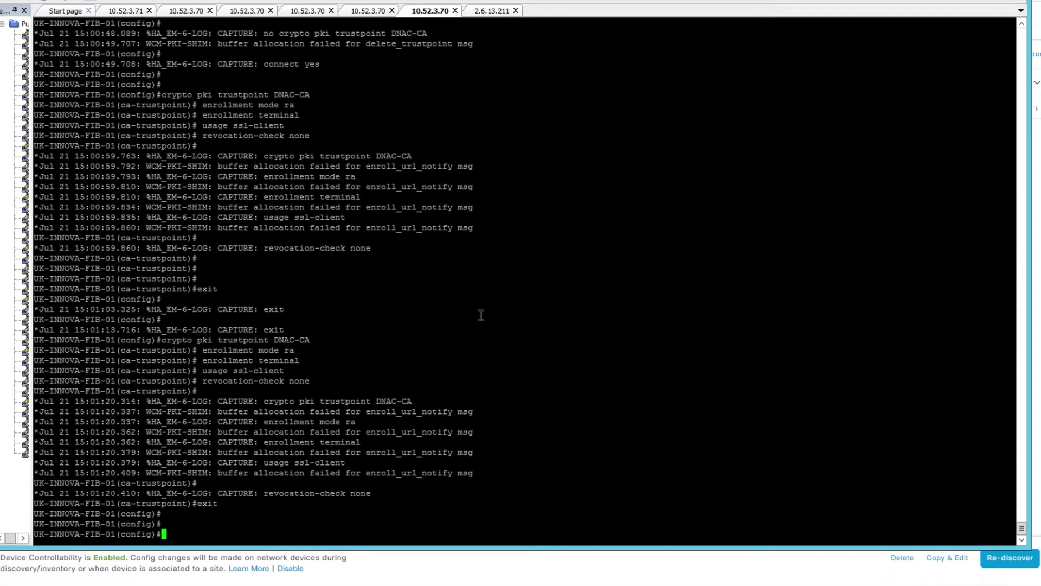
right_click(481, 315)
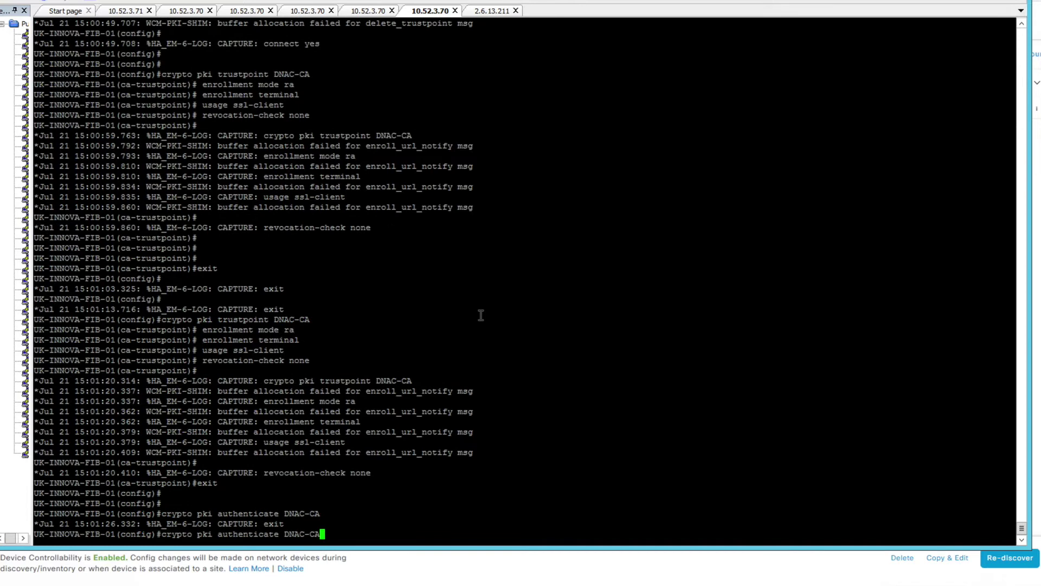
key(Return)
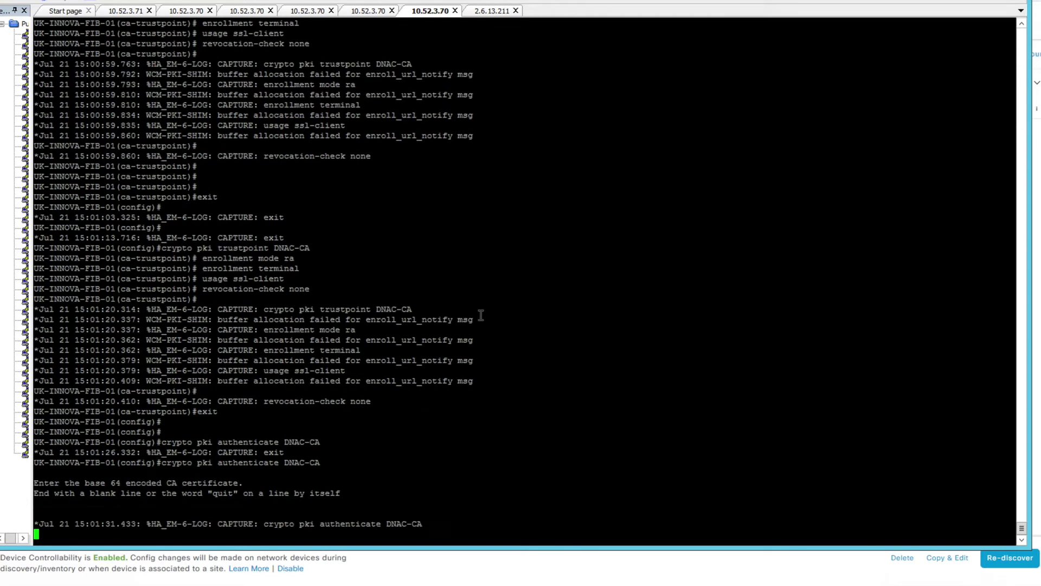
click(391, 572)
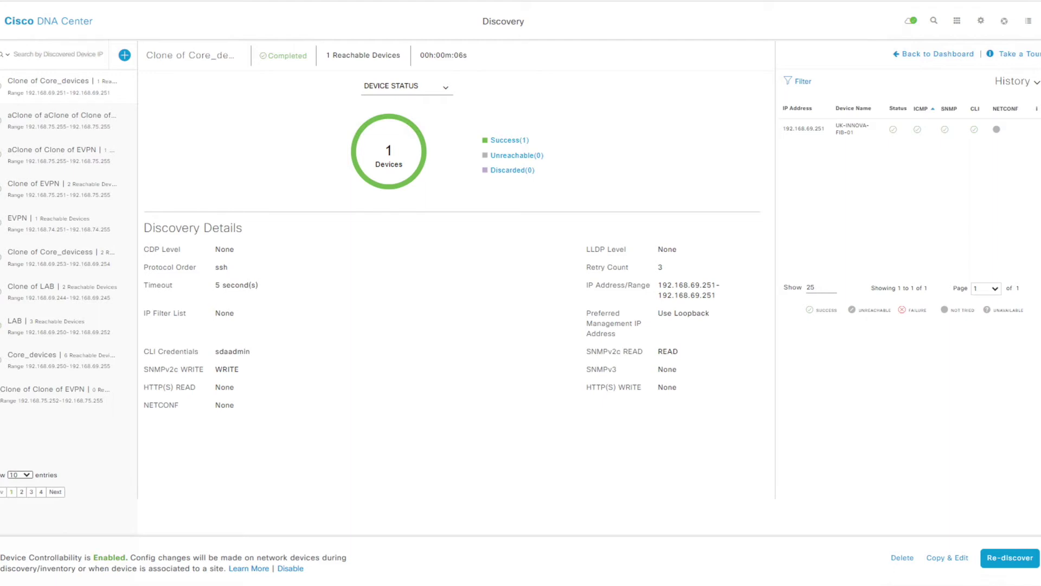
key(ctrl+l)
text(https://2.6.10.113//ca/pem)
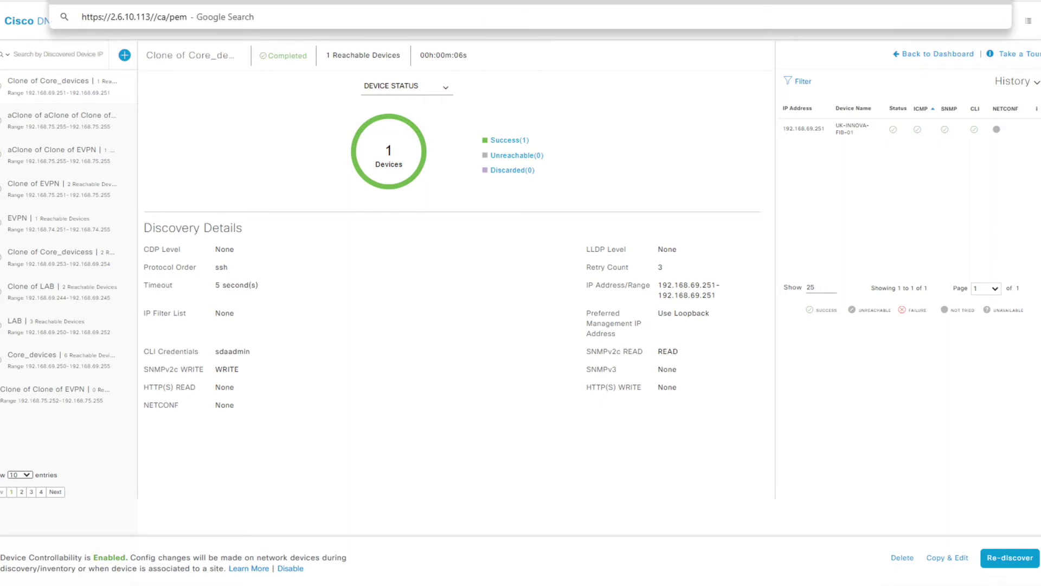
key(Return)
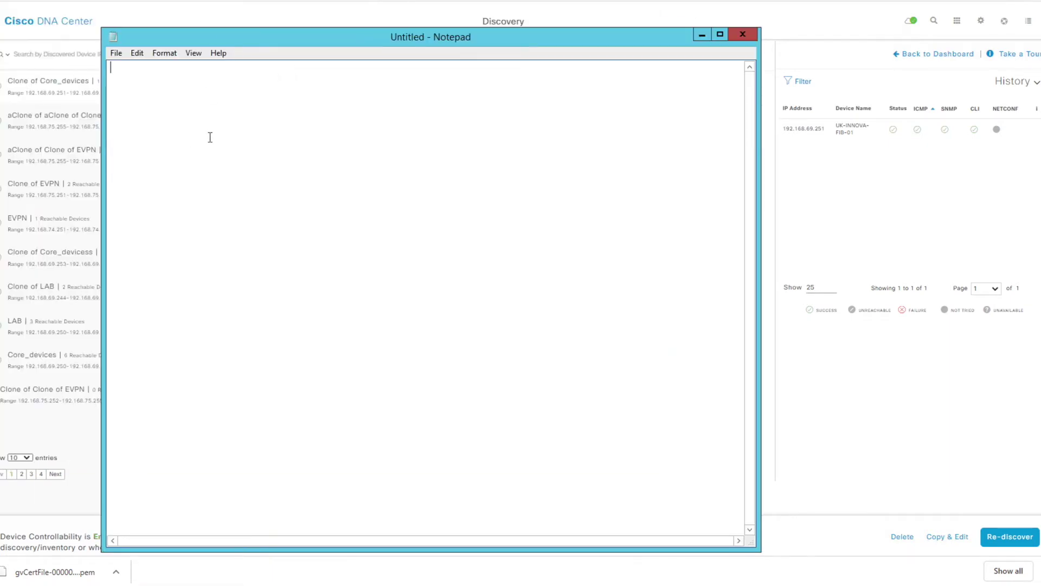
text(http://1.1.1.1//ca/pem)
click(187, 69)
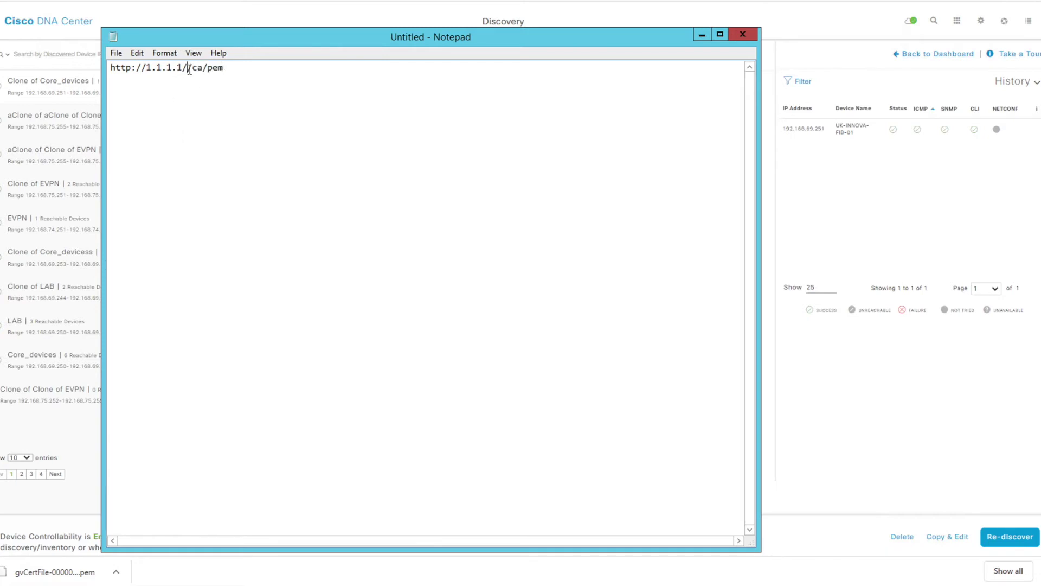
key(BackSpace)
Open the gvCertFile .pem from Downloads with All Files shown, discarding the scratch text, and select its text
click(115, 53)
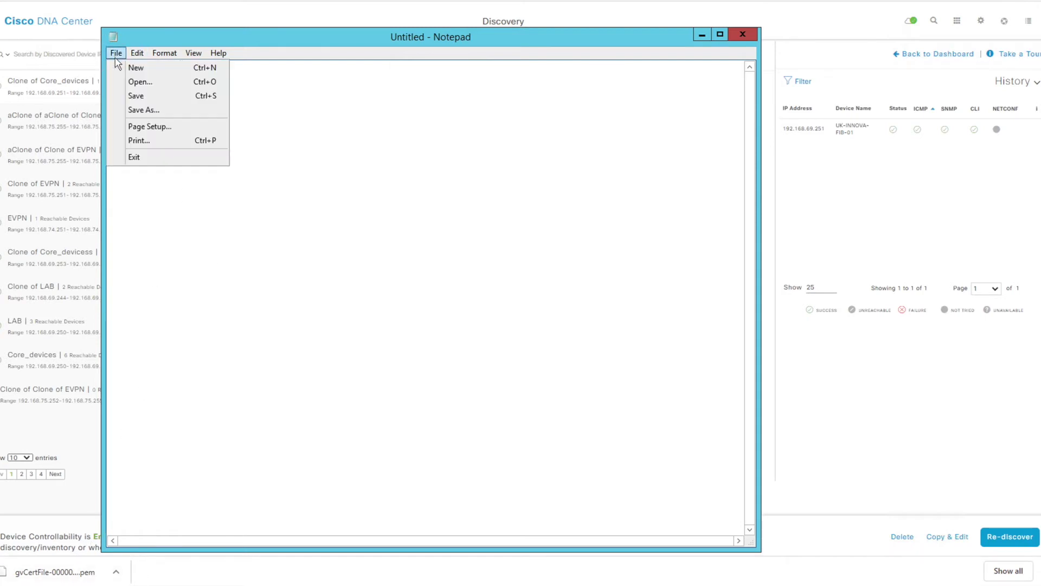
click(150, 83)
click(545, 269)
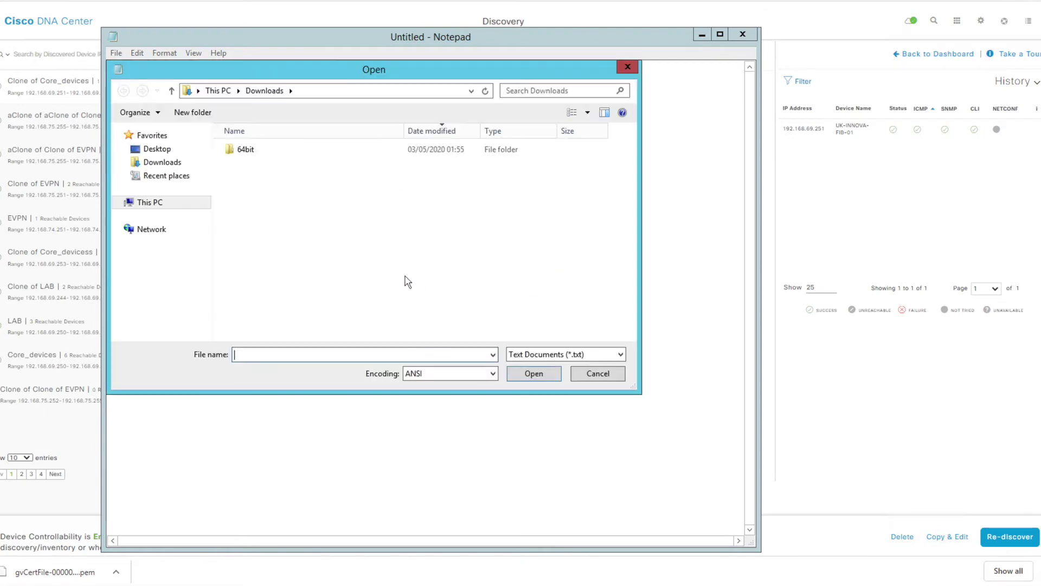
click(162, 162)
click(577, 354)
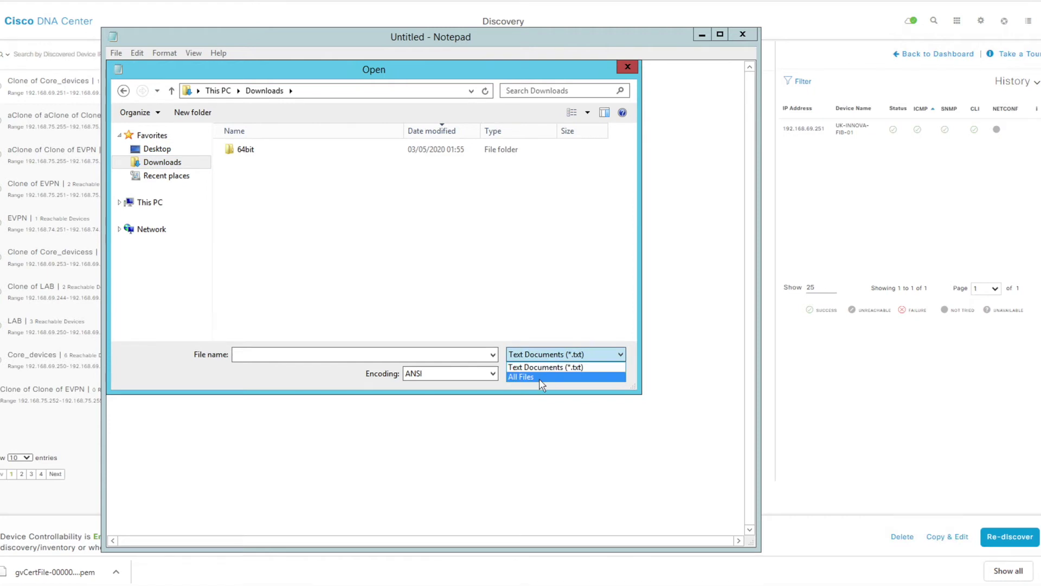
click(542, 378)
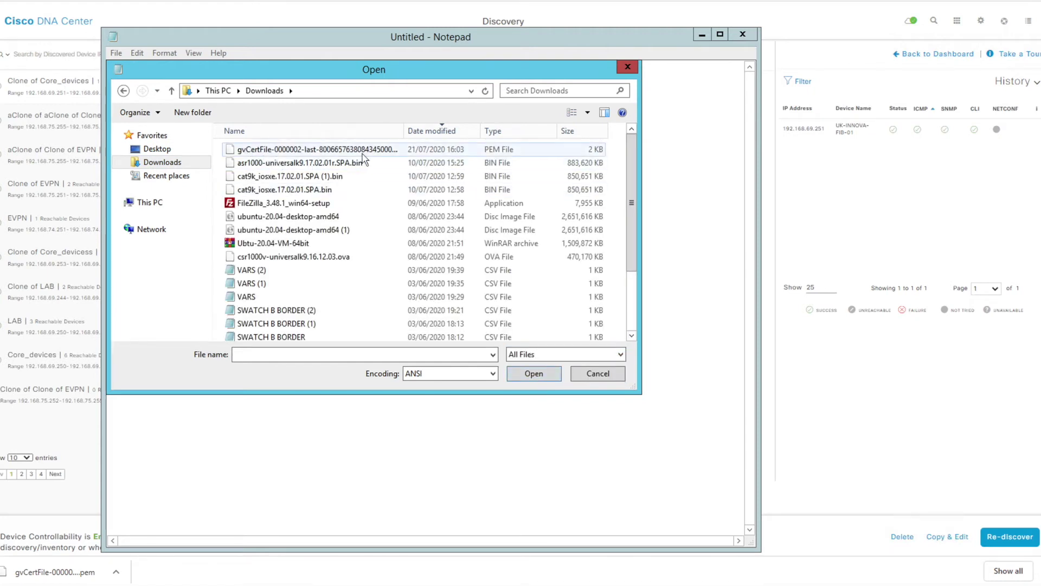
double_click(339, 152)
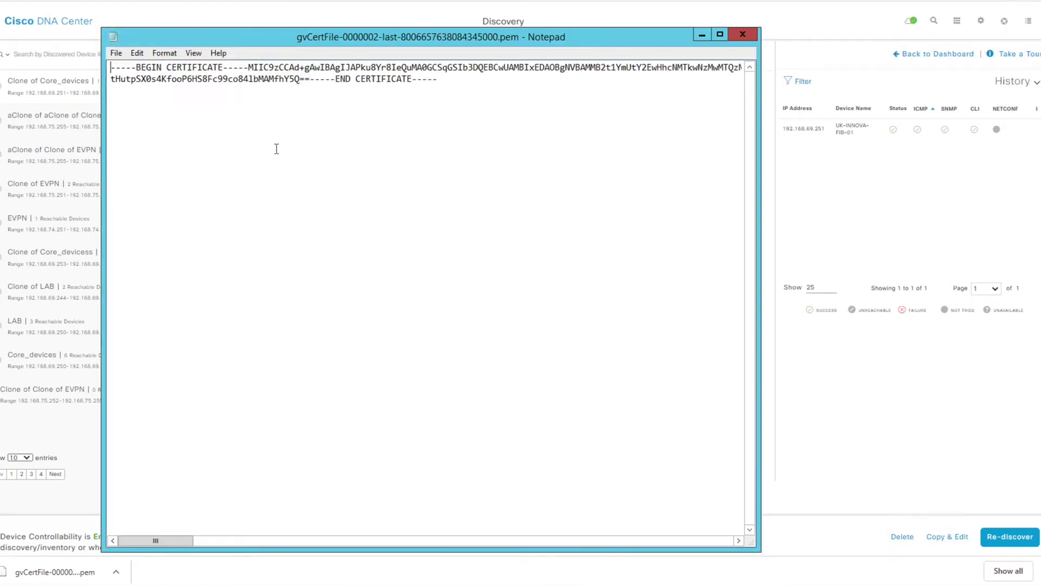
key(ctrl+a)
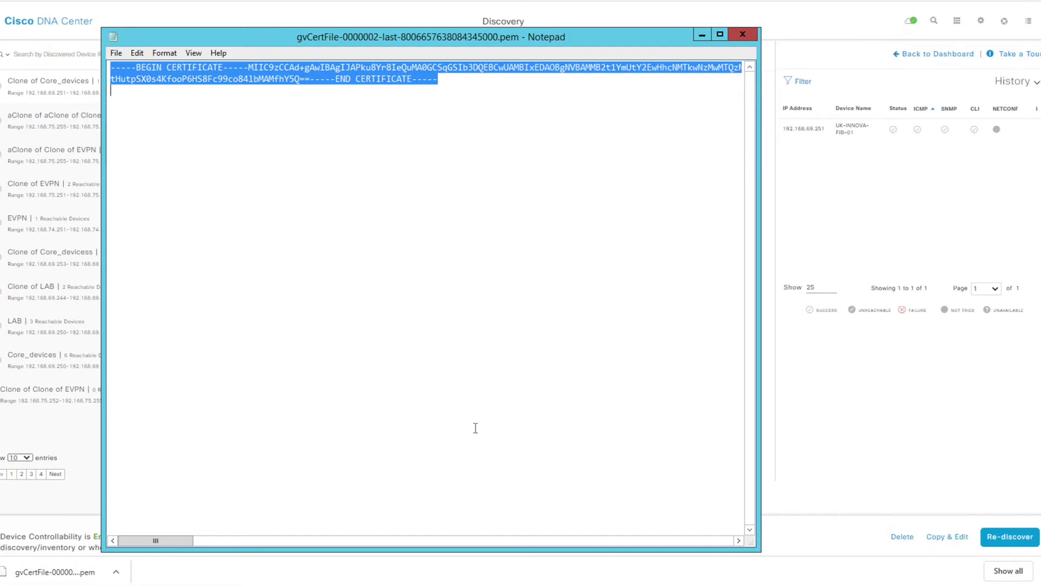
key(alt+Tab)
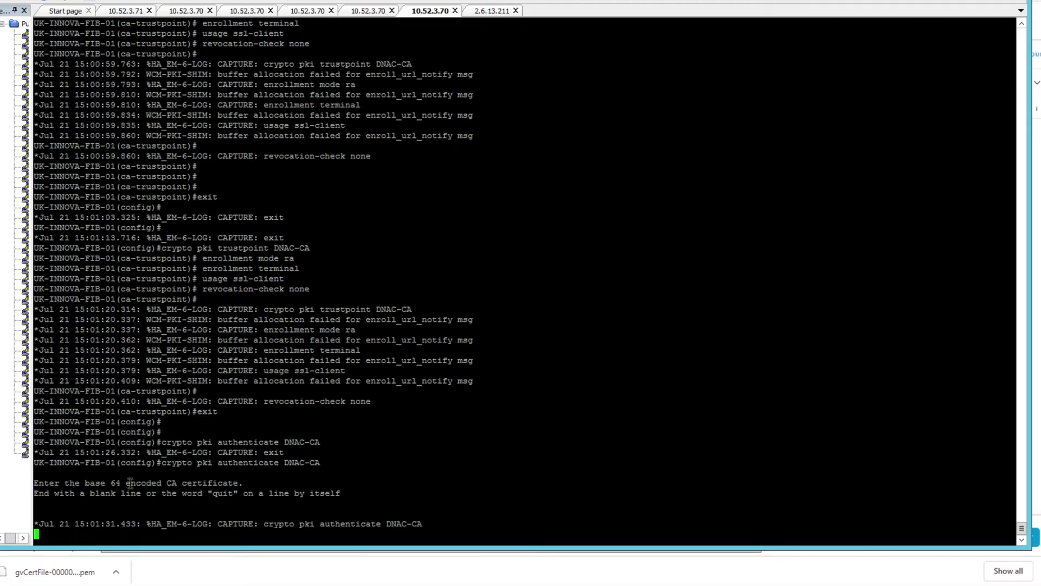
Paste the DNA Center CA certificate at the DNAC-CA prompt and answer yes to import it
right_click(331, 420)
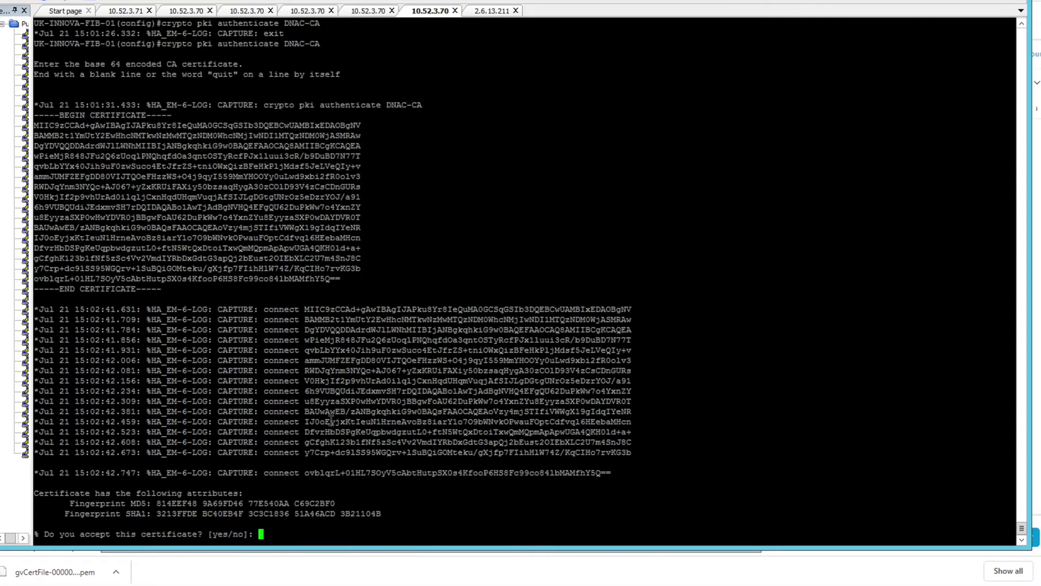
text(yes)
key(Return)
key(Return)
key(Return)
key(Return)
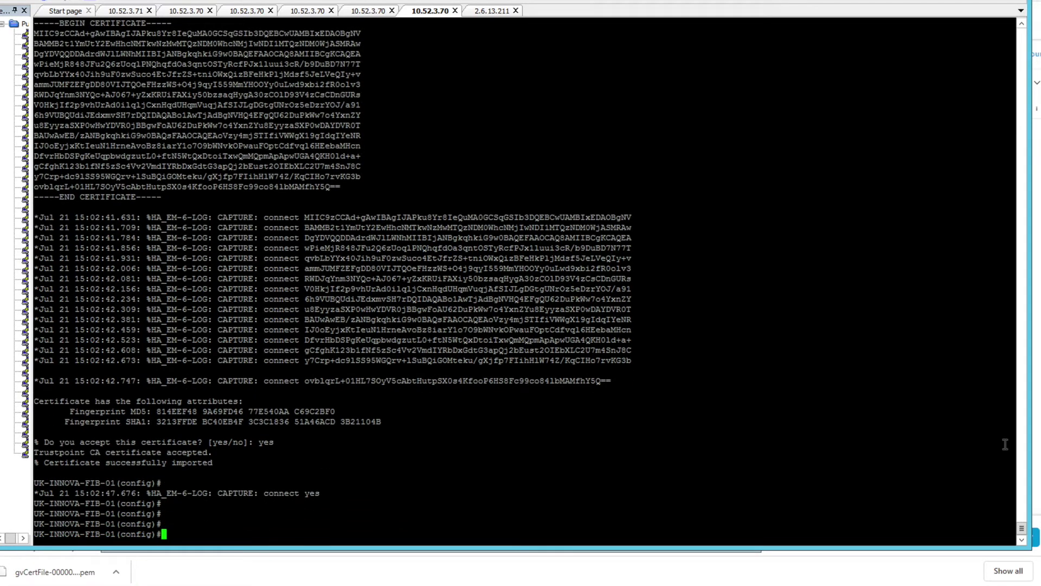
drag(1022, 524, 1003, 460)
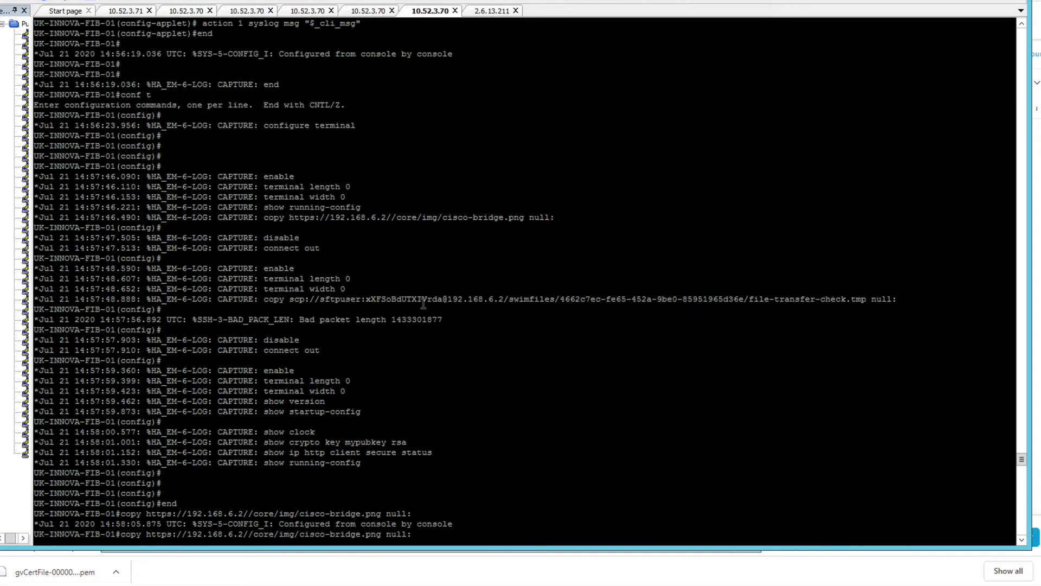
drag(265, 217, 557, 217)
key(ctrl+c)
key(Return)
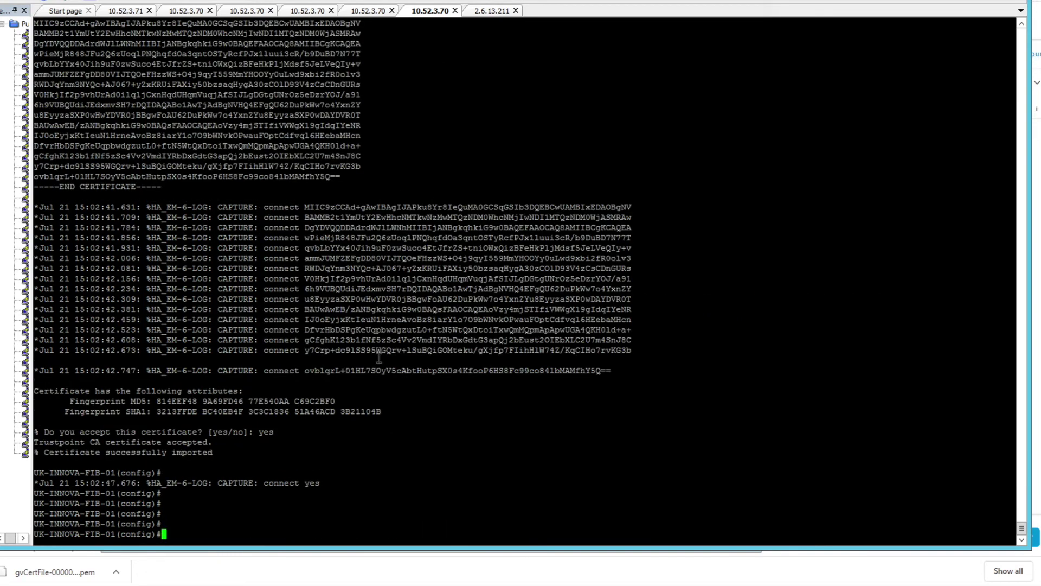
text(do)
right_click(446, 372)
key(Return)
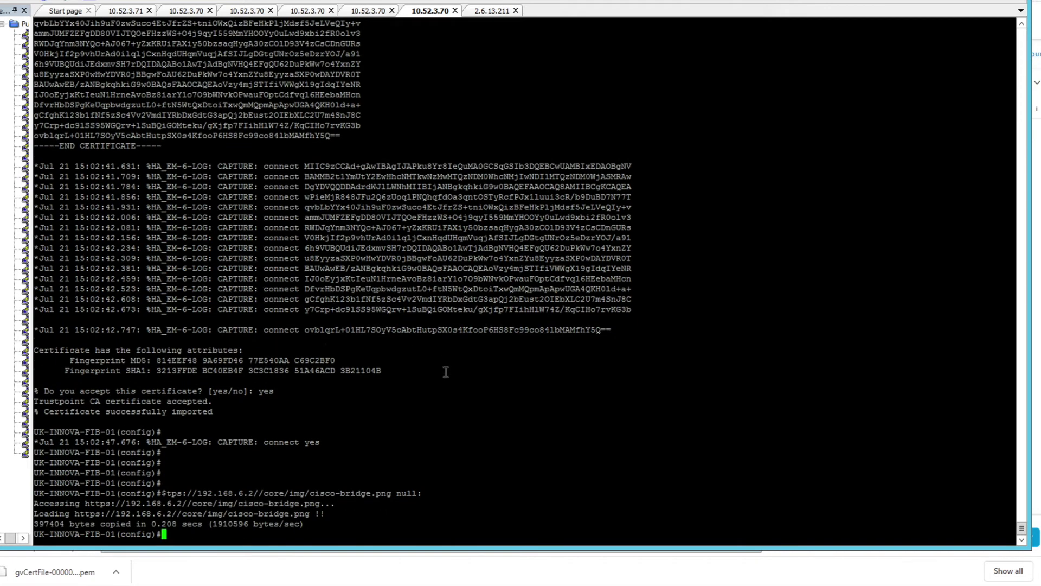
drag(237, 466, 295, 500)
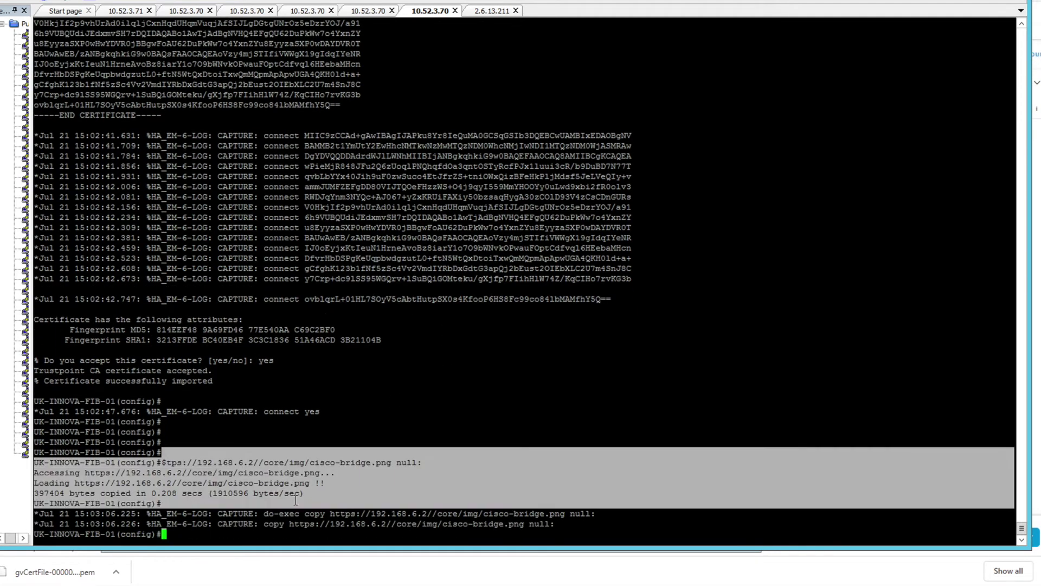
click(296, 499)
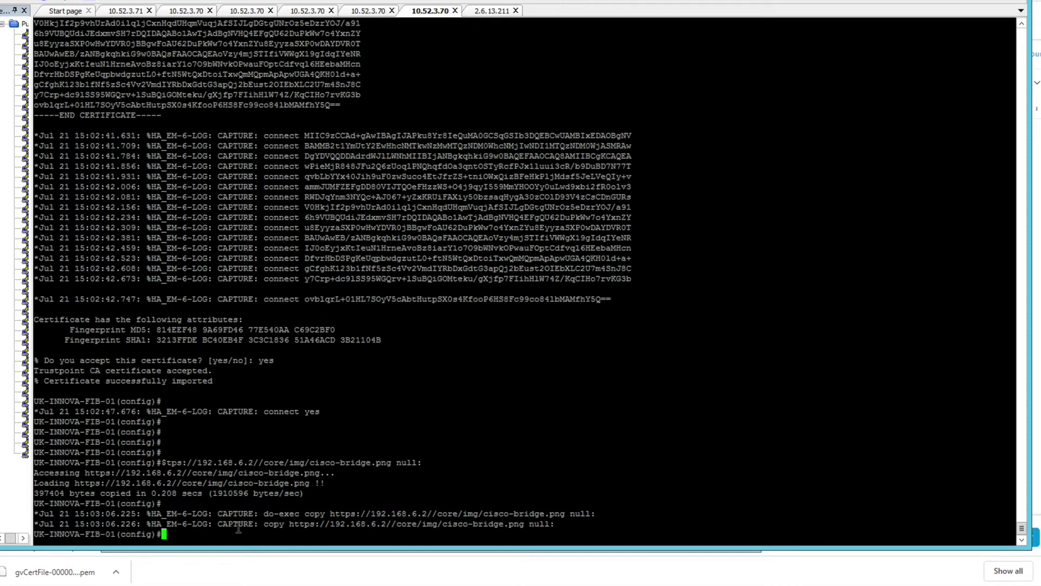
click(234, 578)
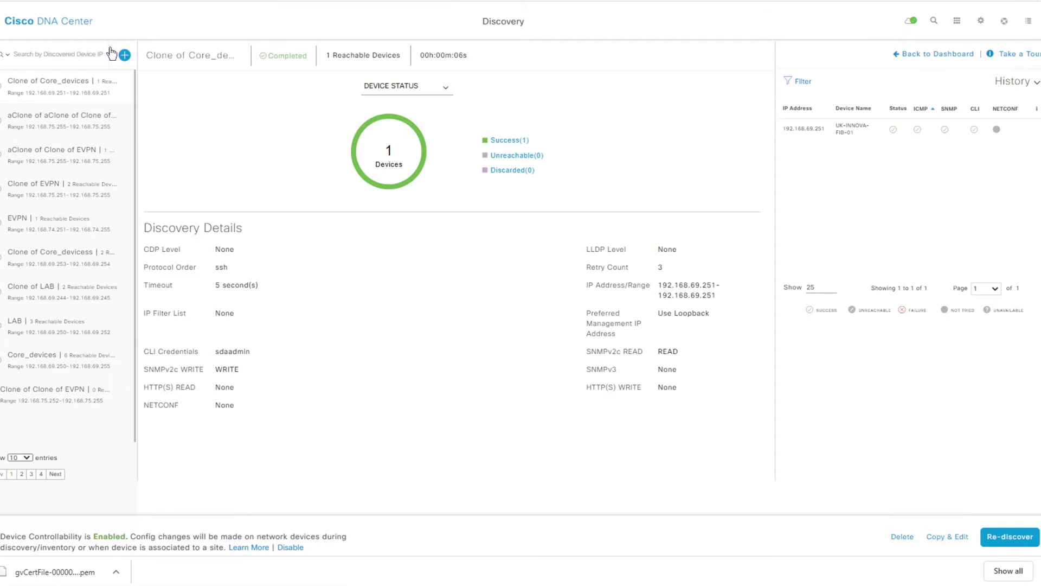
In the software image inventory view, rerun UK-INNOVA-FIB-01's image update readiness check
click(54, 21)
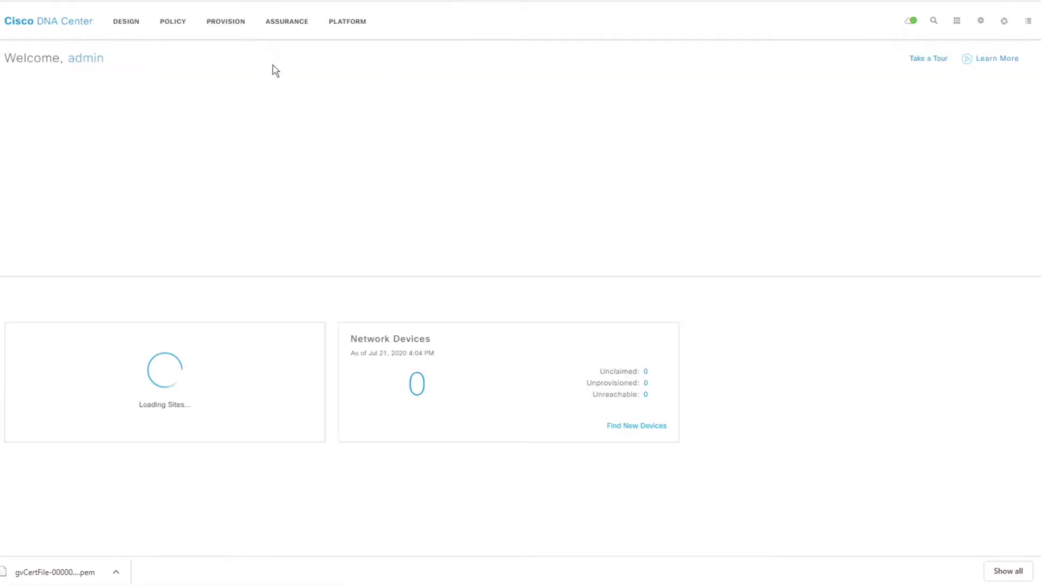
click(212, 26)
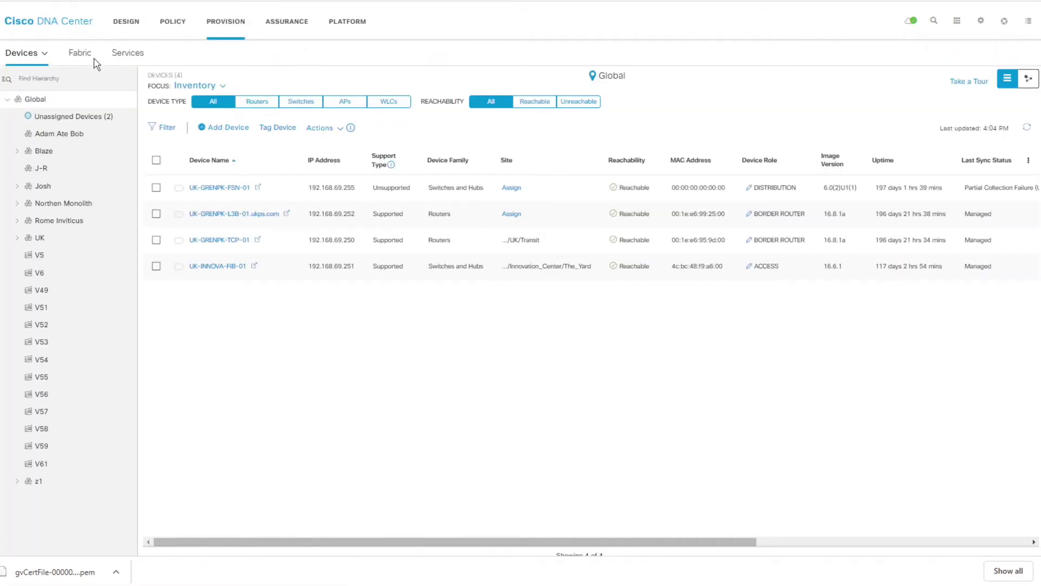
click(198, 88)
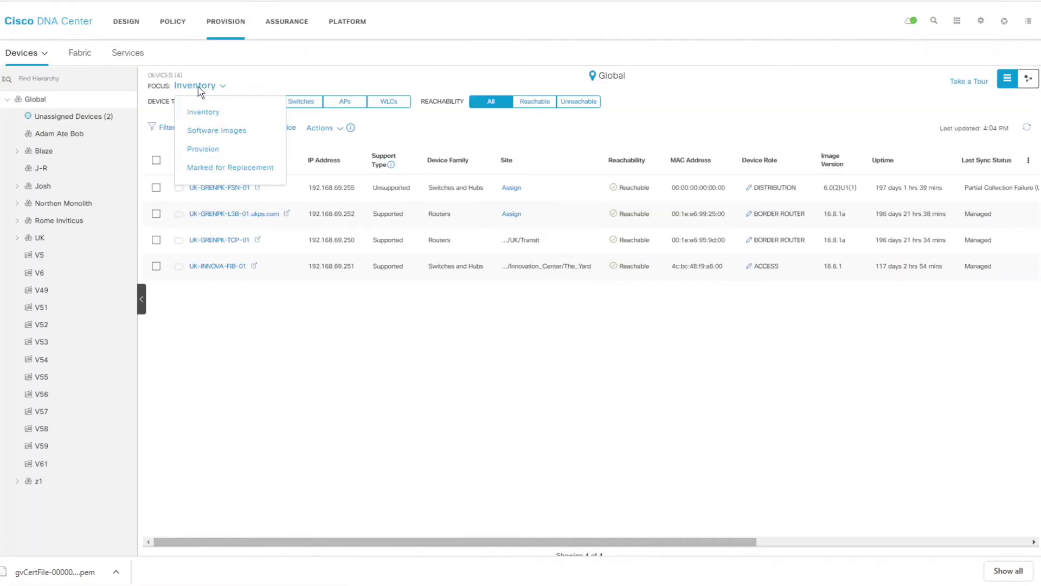
click(214, 132)
click(721, 279)
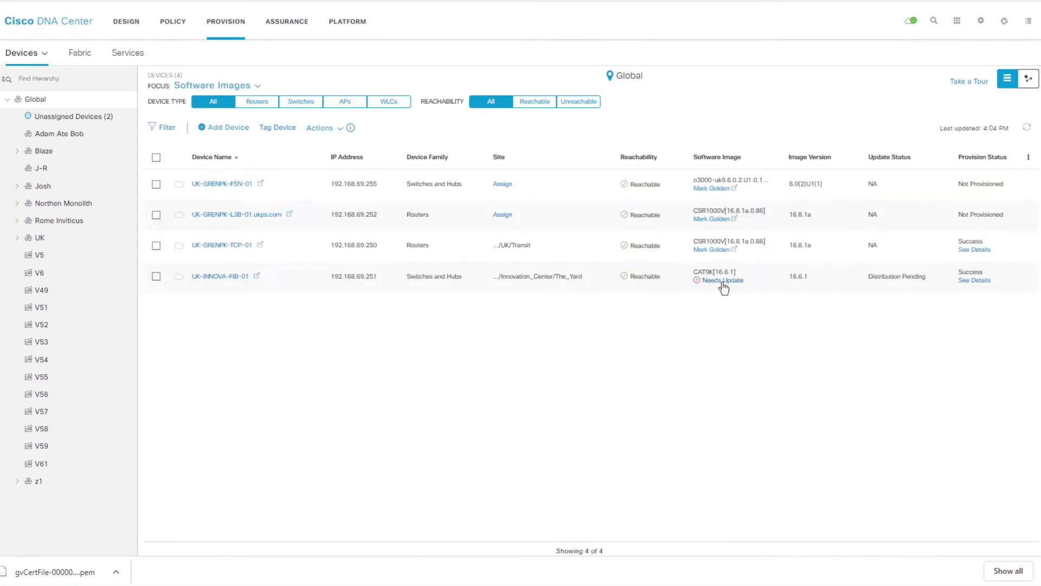
click(998, 166)
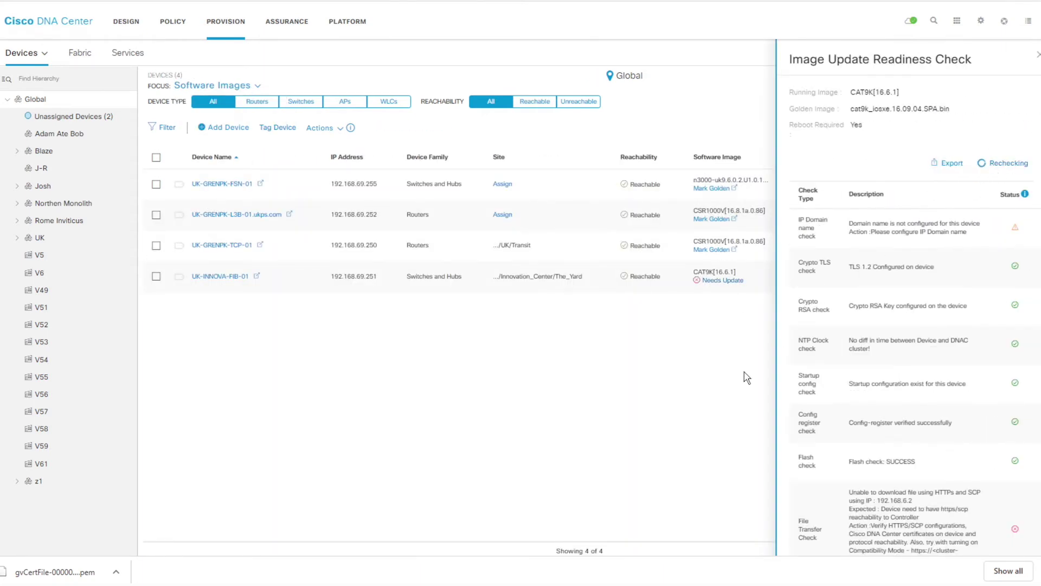
Confirm the File Transfer Check shows HTTPS reachable but SCP not, then close it and refresh the list
key(alt+Tab)
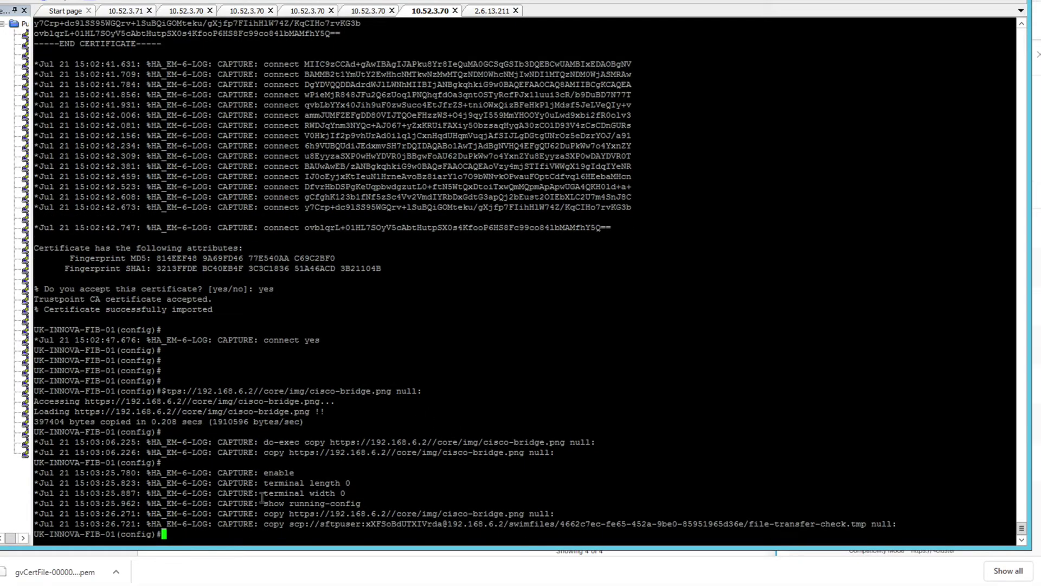
drag(259, 514, 394, 559)
click(384, 575)
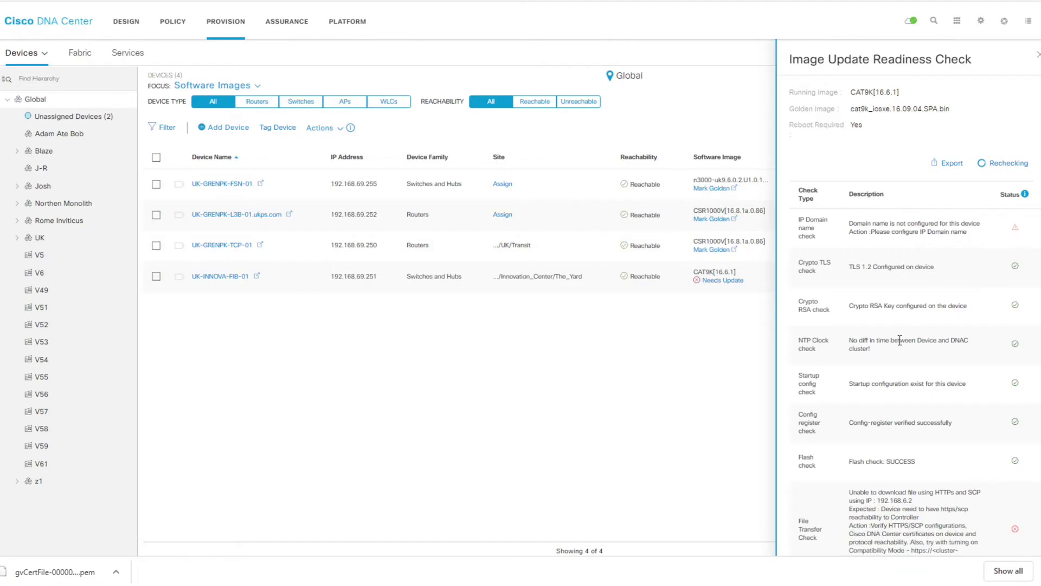
scroll(900, 340, down, 2)
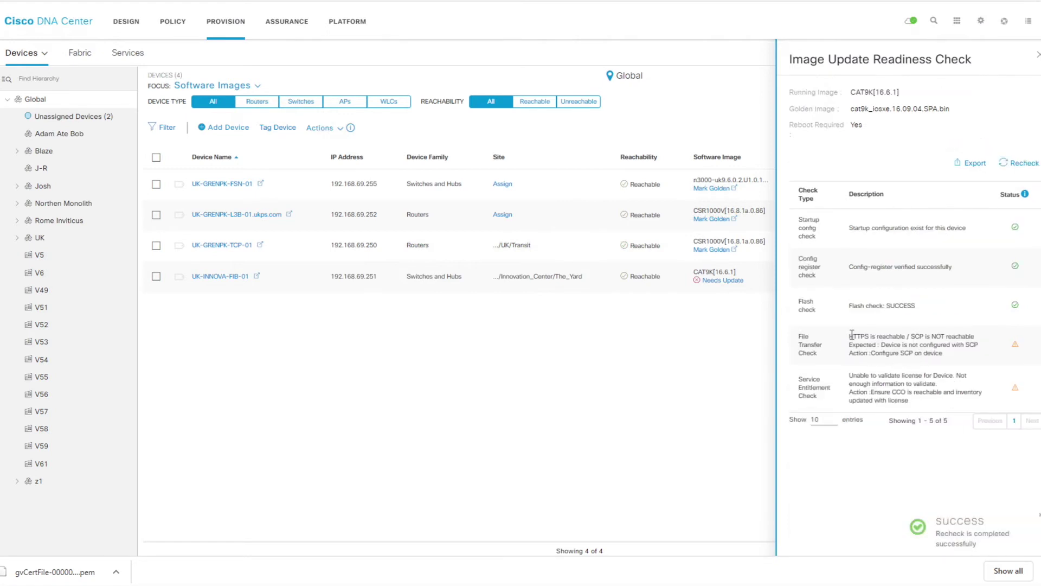
drag(849, 336, 979, 348)
click(958, 346)
click(1038, 56)
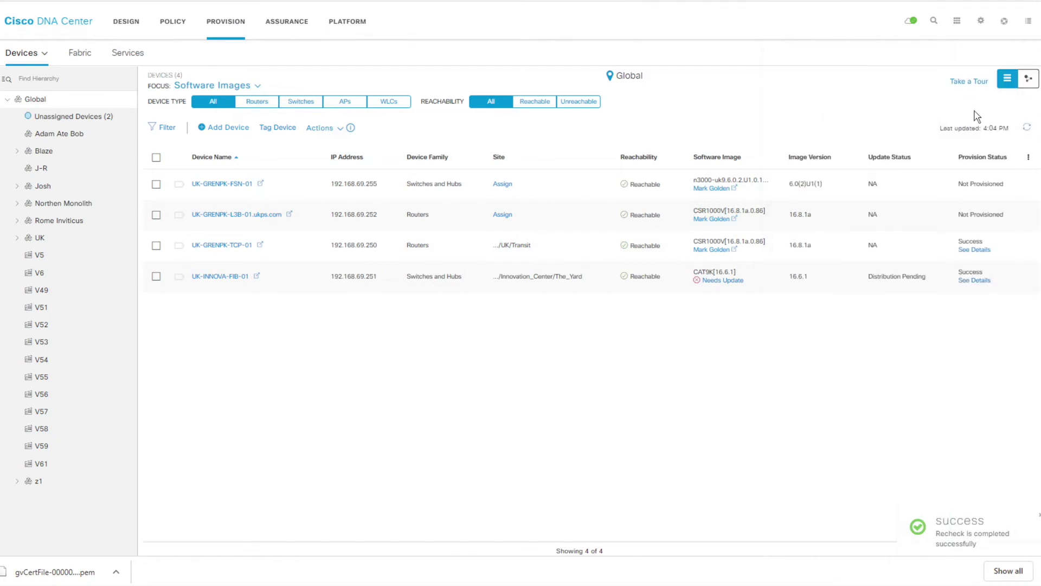
click(1026, 127)
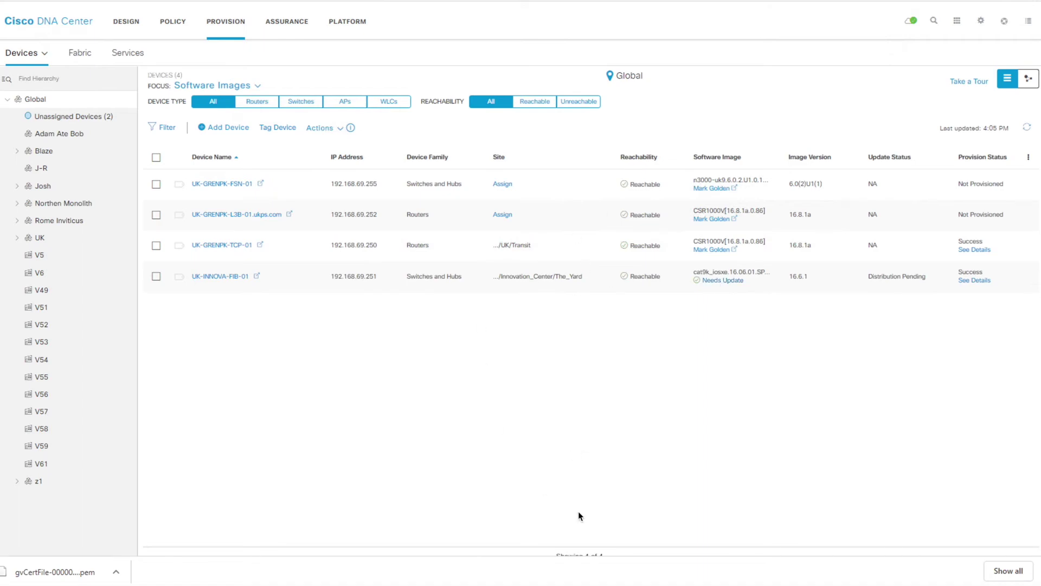
key(alt+Tab)
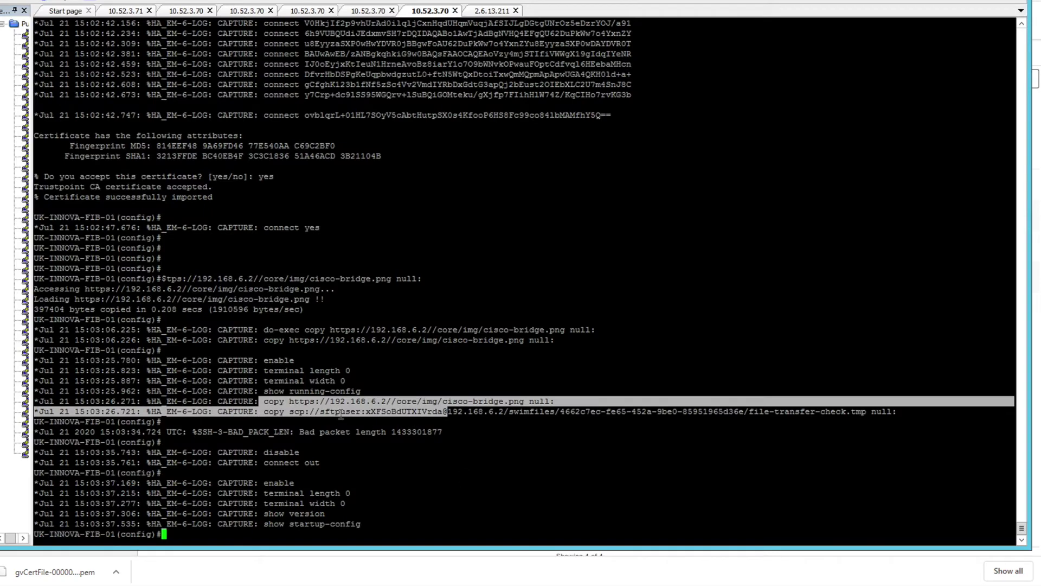
Exit config mode and manually rerun the logged 'copy scp://…' file-transfer-check command, which fails with bad packet length
click(341, 413)
drag(266, 414, 899, 414)
key(Return)
key(Return)
key(Return)
key(Return)
key(Return)
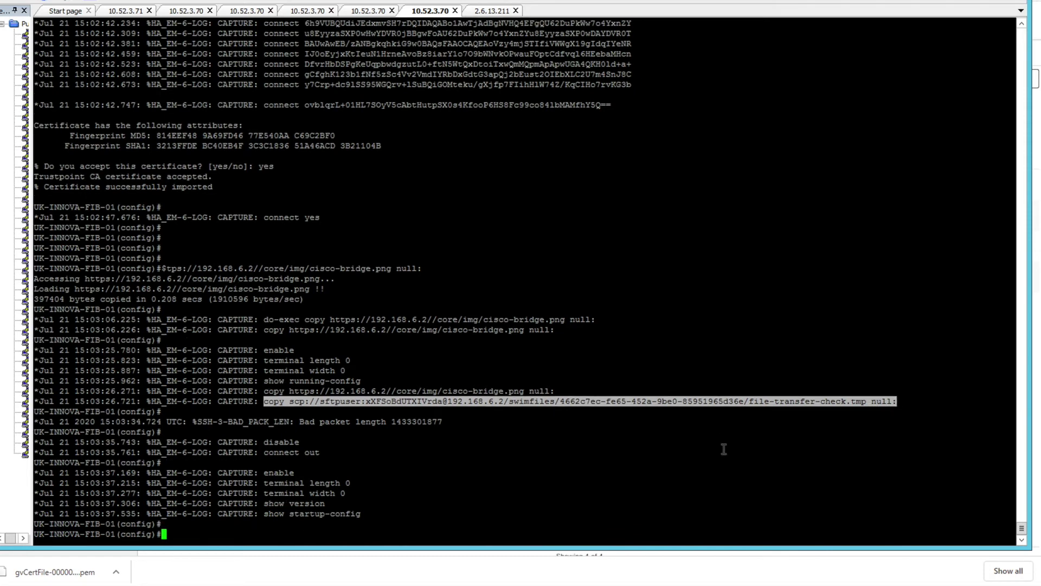
text(end)
key(Return)
key(Return)
key(Return)
key(Return)
key(Return)
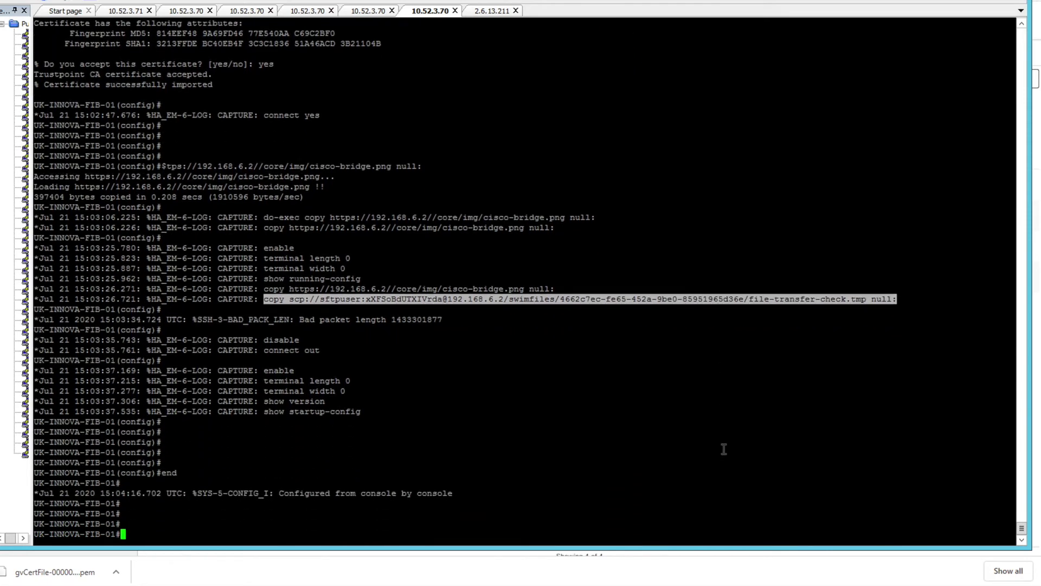
right_click(621, 353)
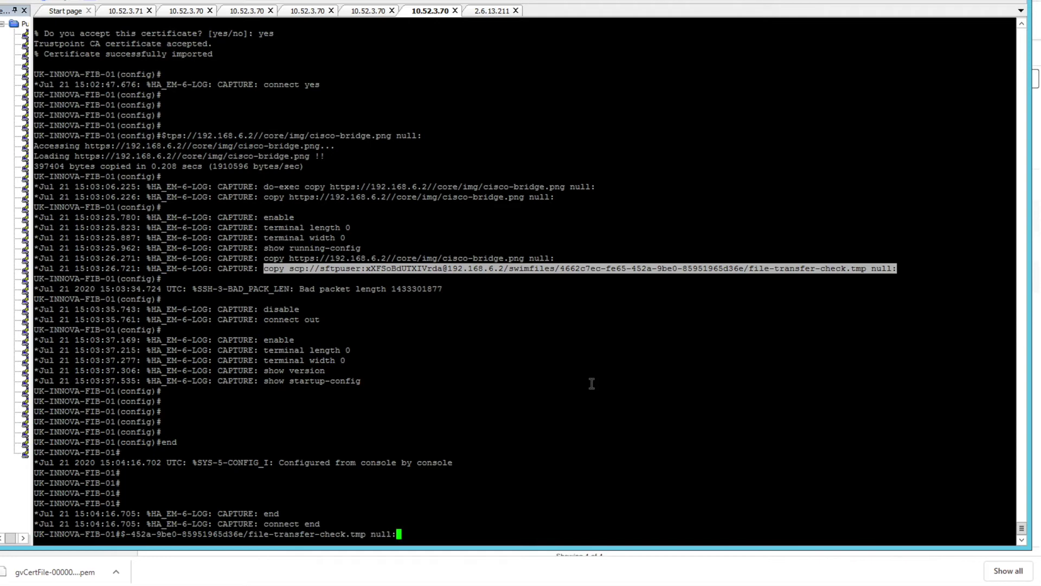
key(Return)
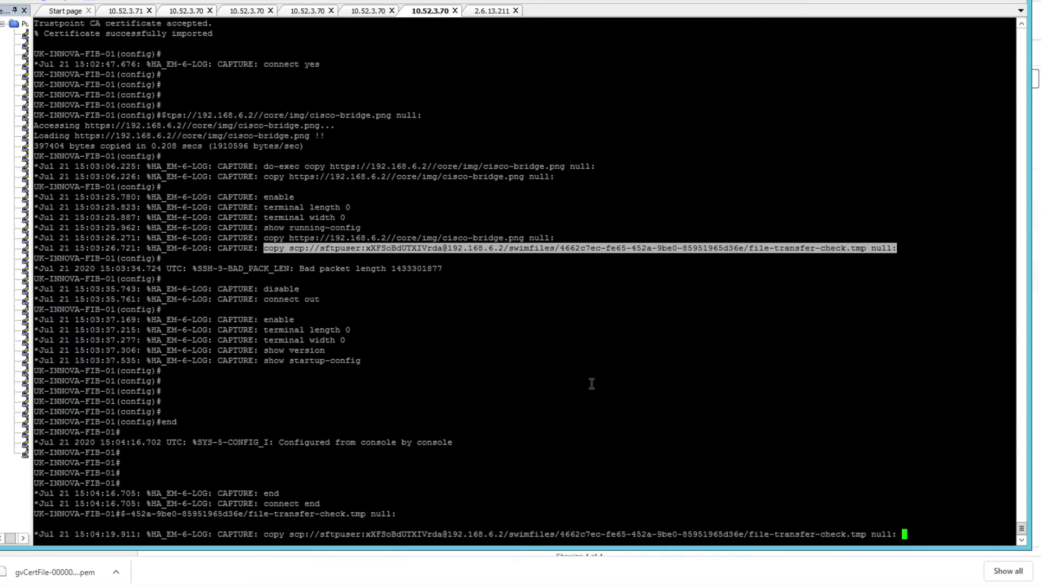
key(Return)
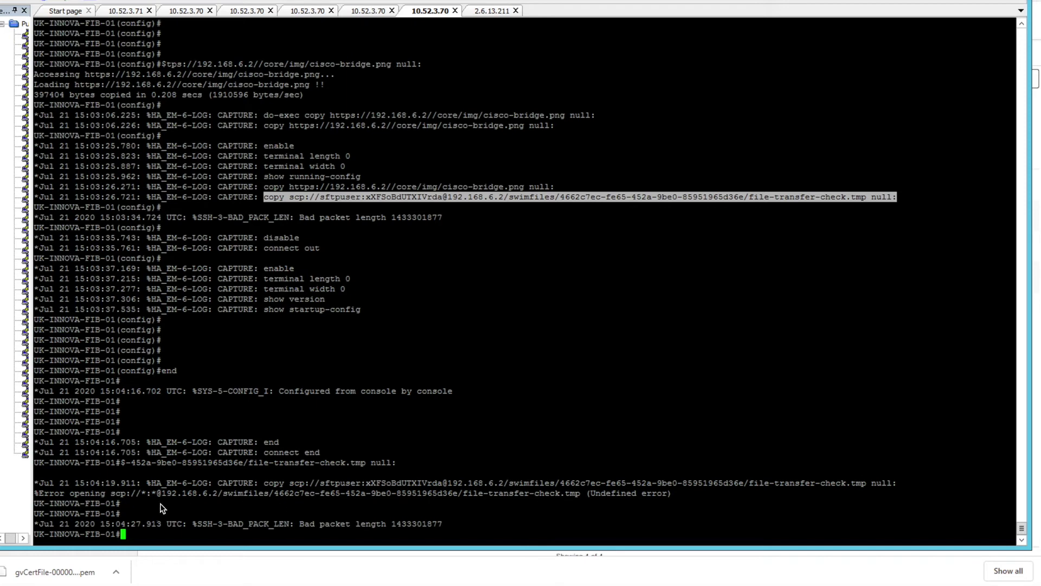
drag(443, 523, 198, 521)
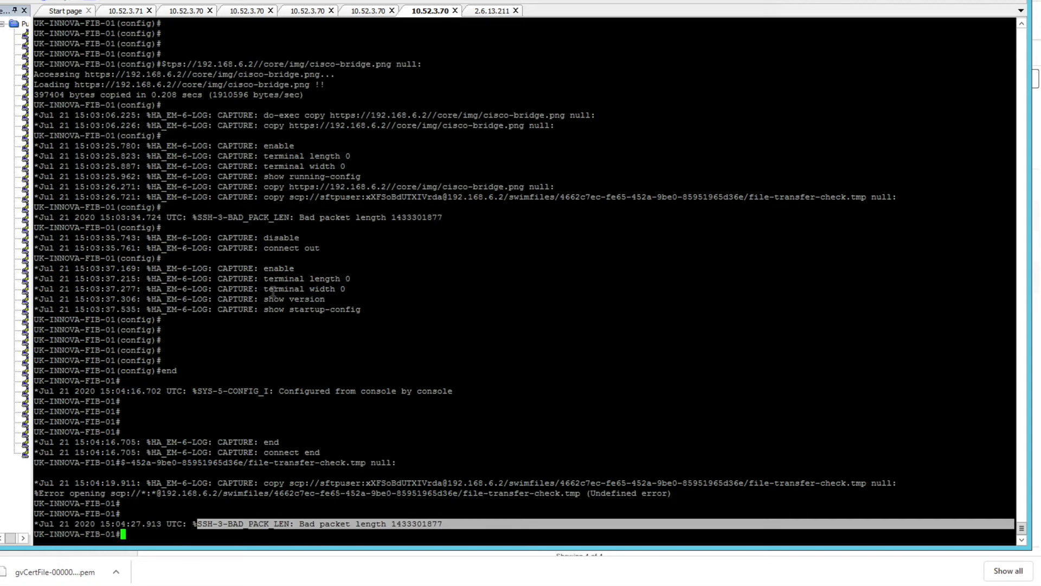
click(261, 323)
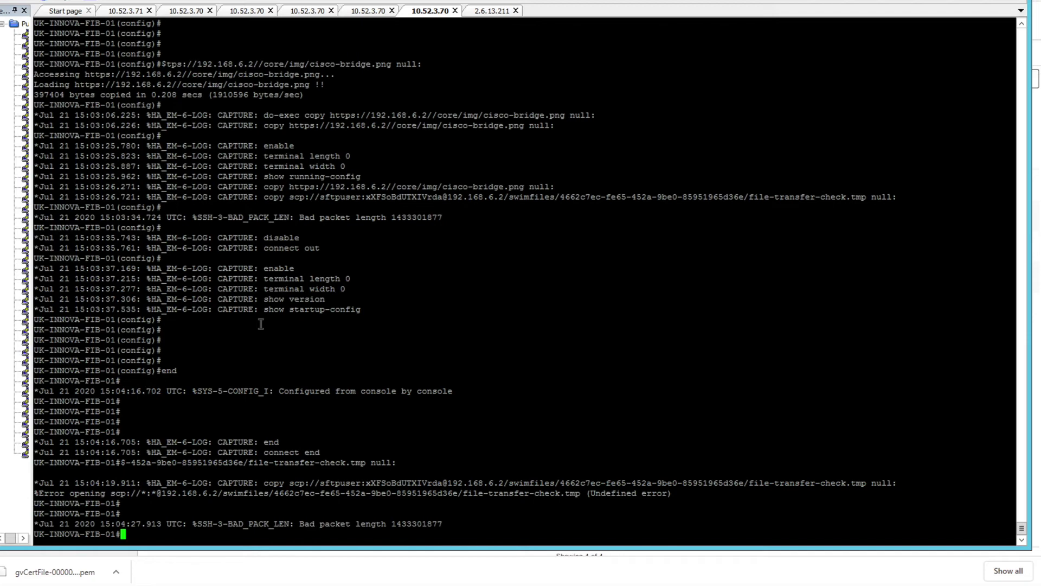
Enter the 'debug ip scp' command, correcting the mistyped 'deug'
text(deug)
key(Tab)
text(ip sc)
key(Tab)
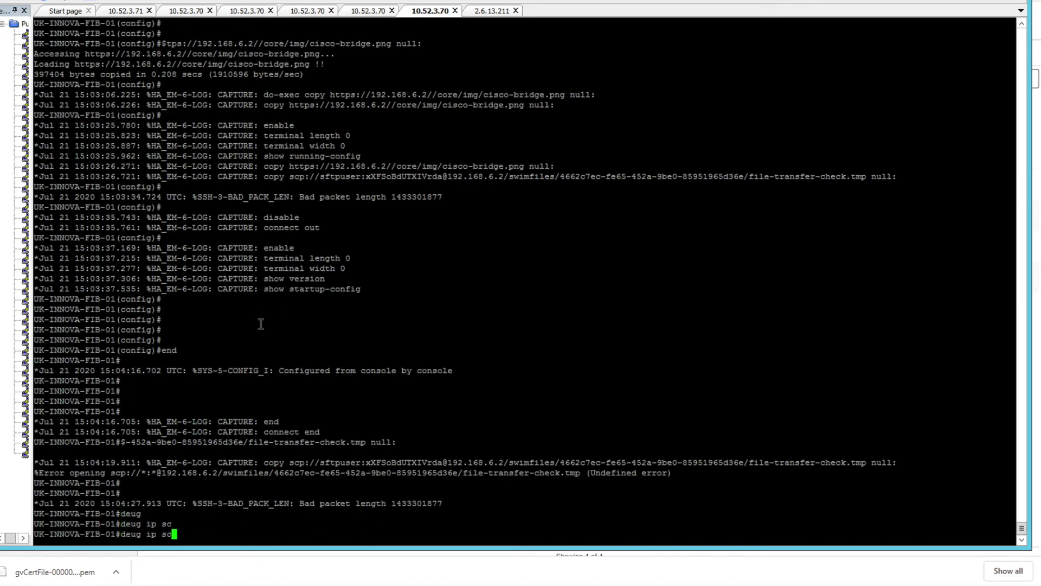
text(p)
key(Tab)
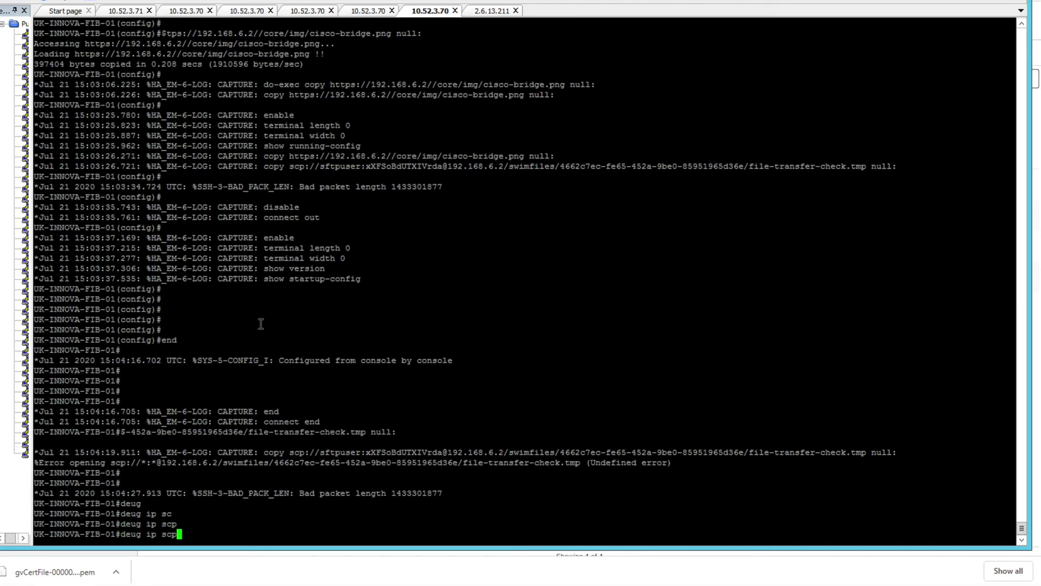
key(BackSpace)
key(BackSpace)
key(BackSpace)
key(BackSpace)
key(BackSpace)
key(BackSpace)
key(BackSpace)
key(BackSpace)
key(BackSpace)
text(b)
key(Tab)
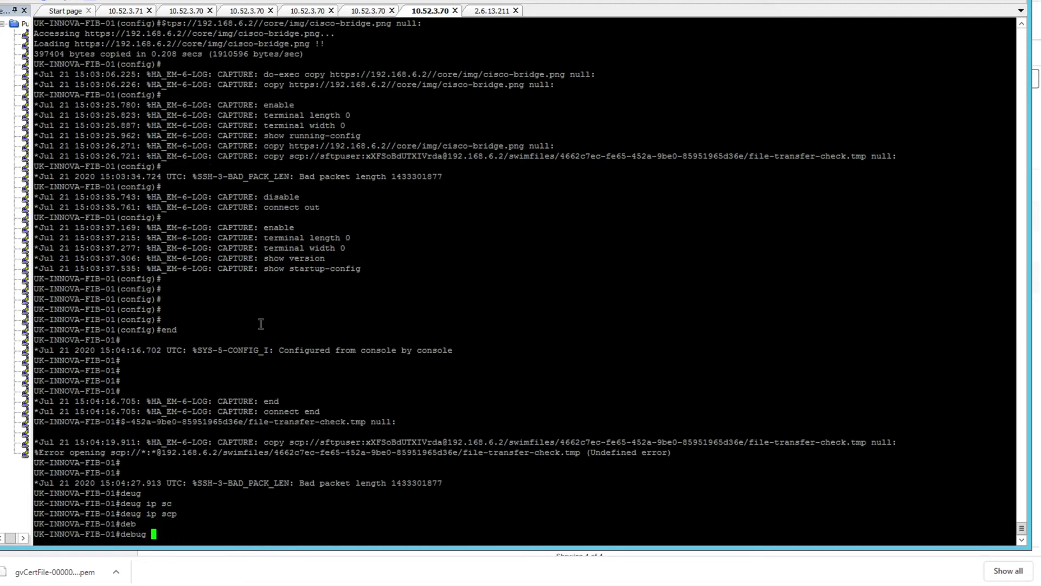
text(ip sc)
key(Tab)
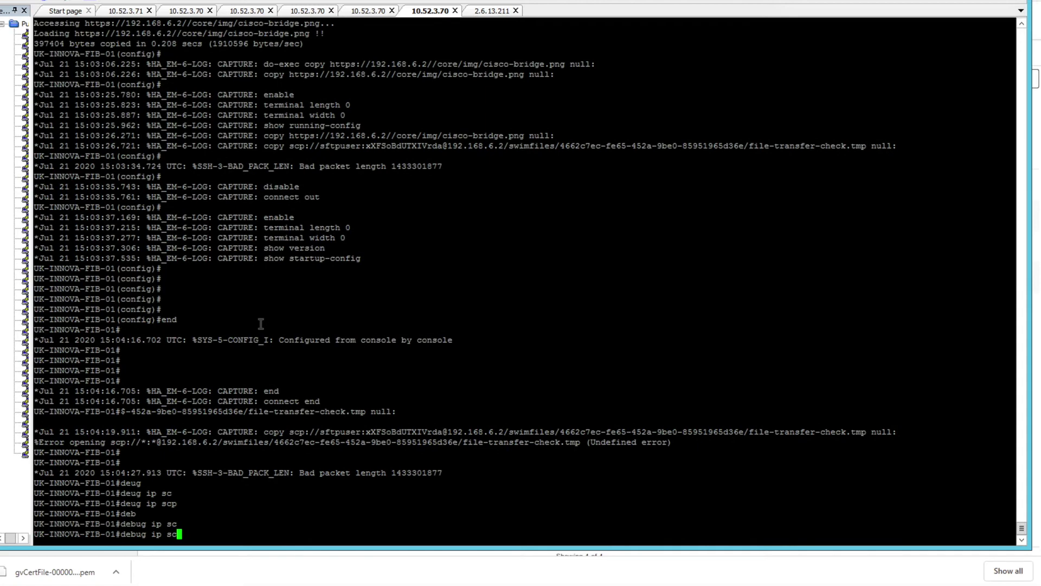
text(p)
key(Tab)
text(?)
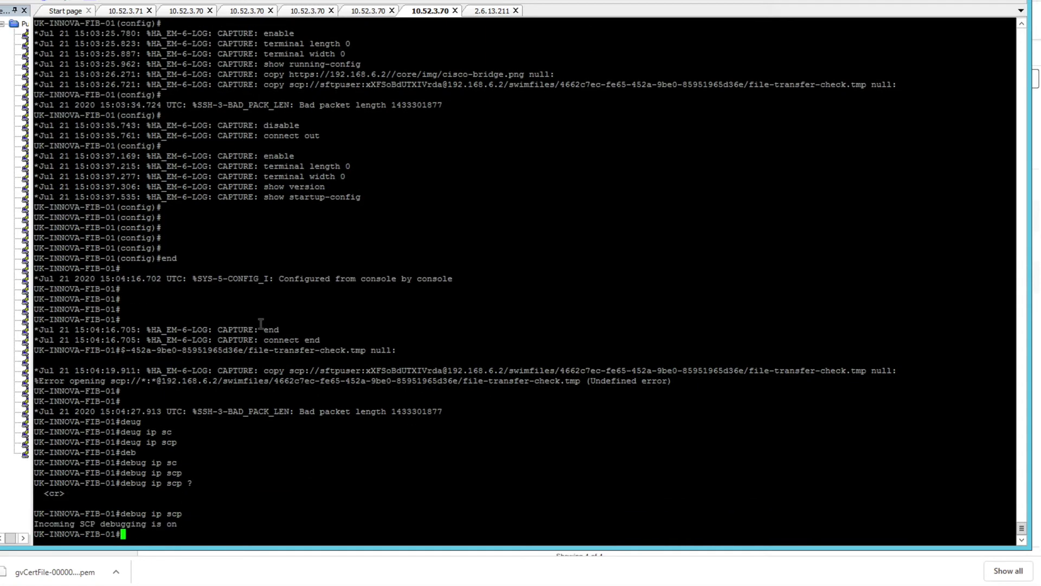
Turn on SSH debugging with 'debug ip ssh'
right_click(261, 324)
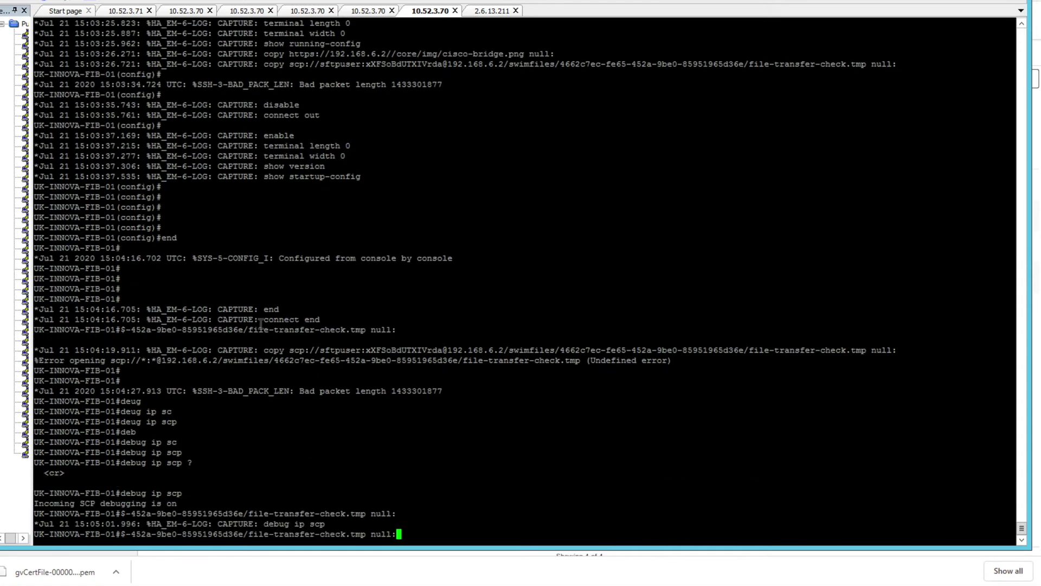
key(ctrl+u)
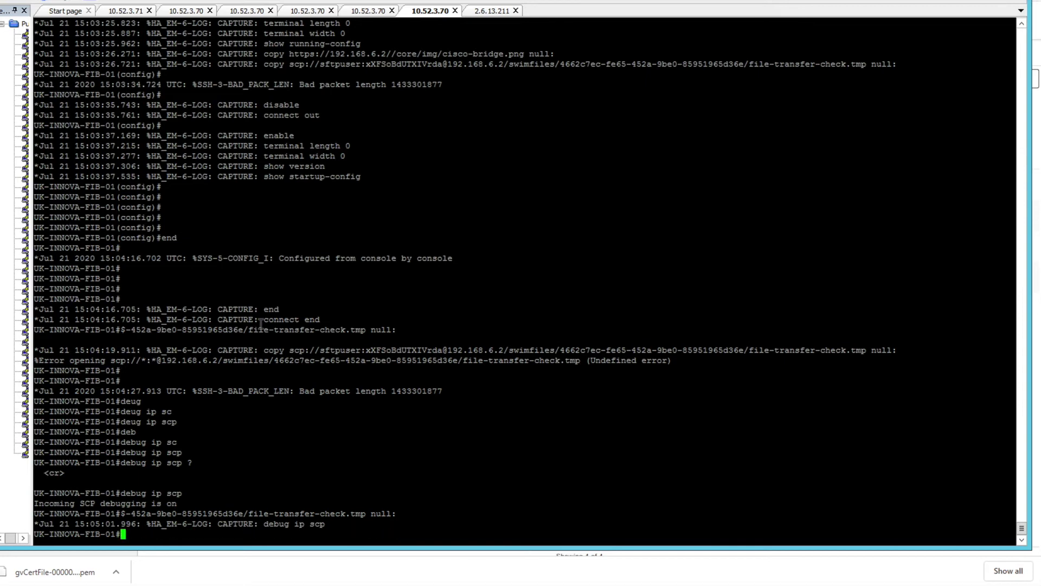
text(debug ip ss)
key(Tab)
key(Return)
key(Return)
key(Return)
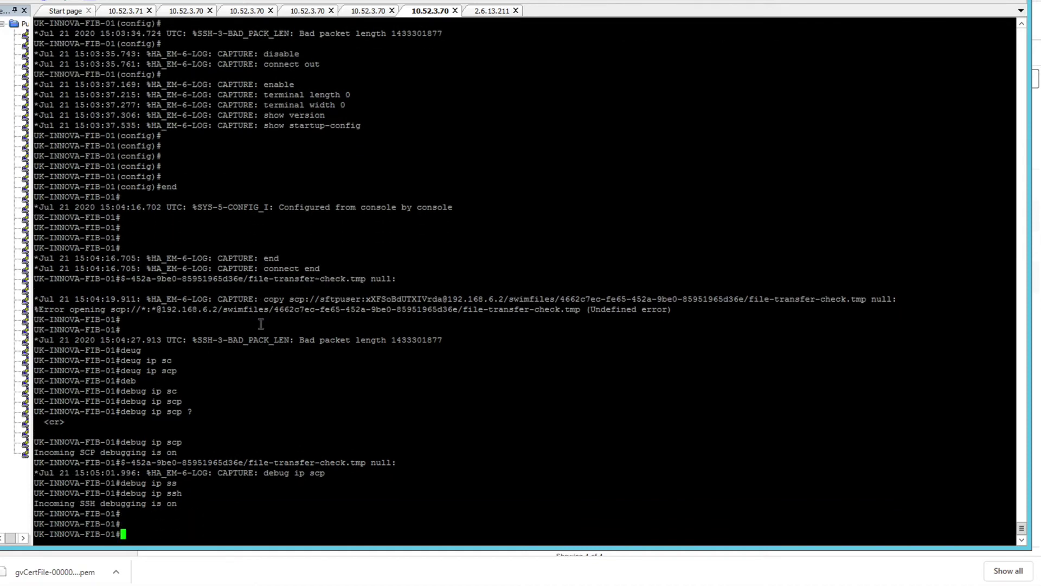
Rerun the scp copy and find the SSH-2.0 server versus SSH-1.99 switch versions and the bad packet length error
key(Up)
key(Up)
key(Up)
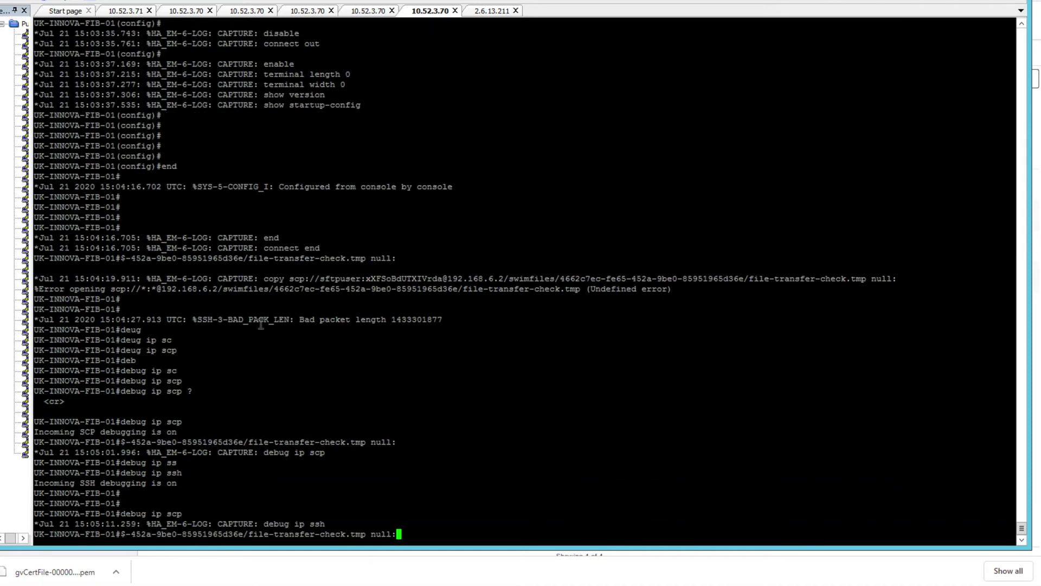
key(Return)
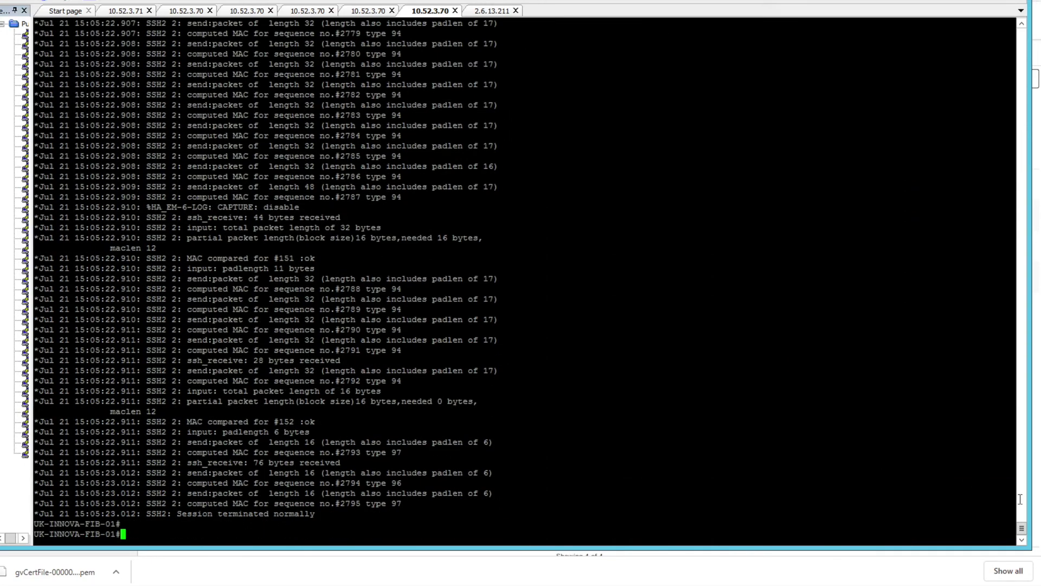
scroll(1025, 483, up, 8)
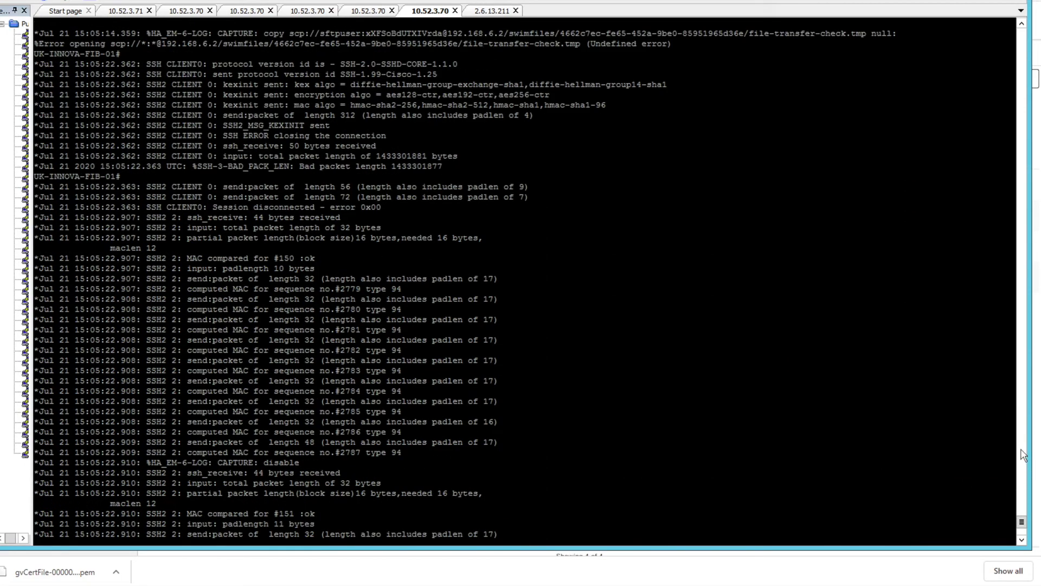
scroll(1017, 437, up, 8)
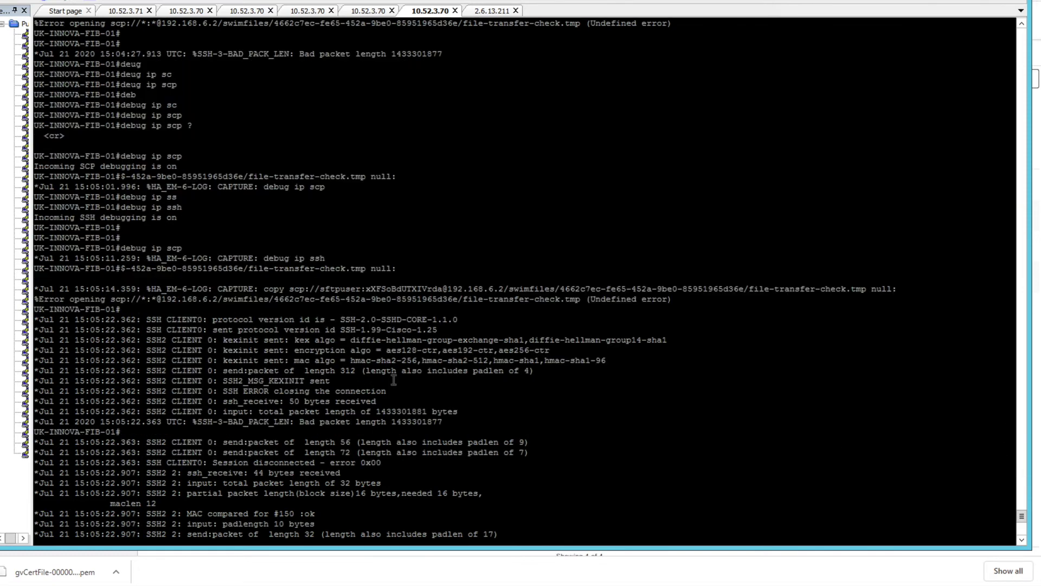
drag(142, 320, 463, 318)
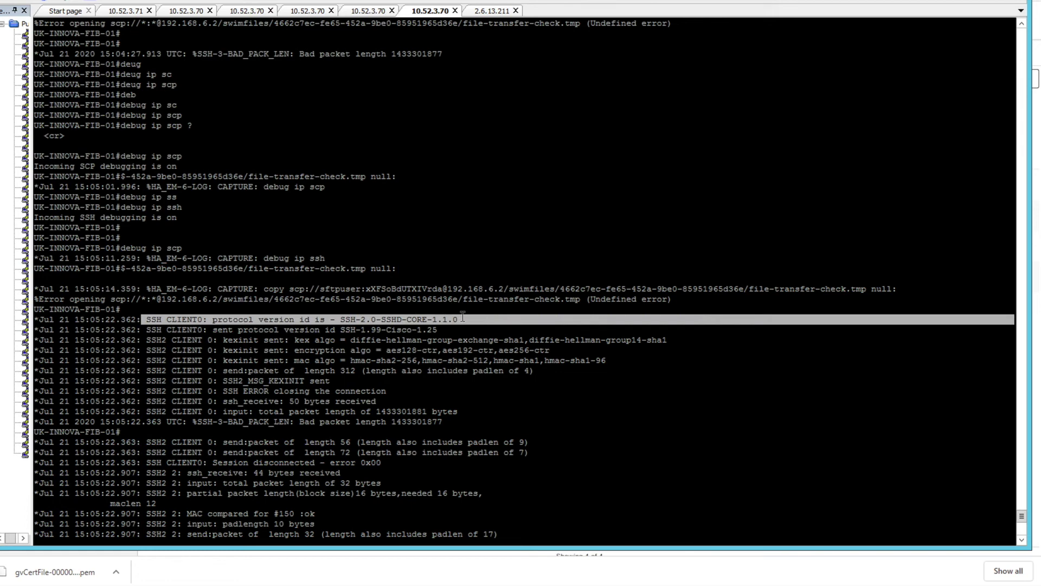
drag(153, 330, 452, 330)
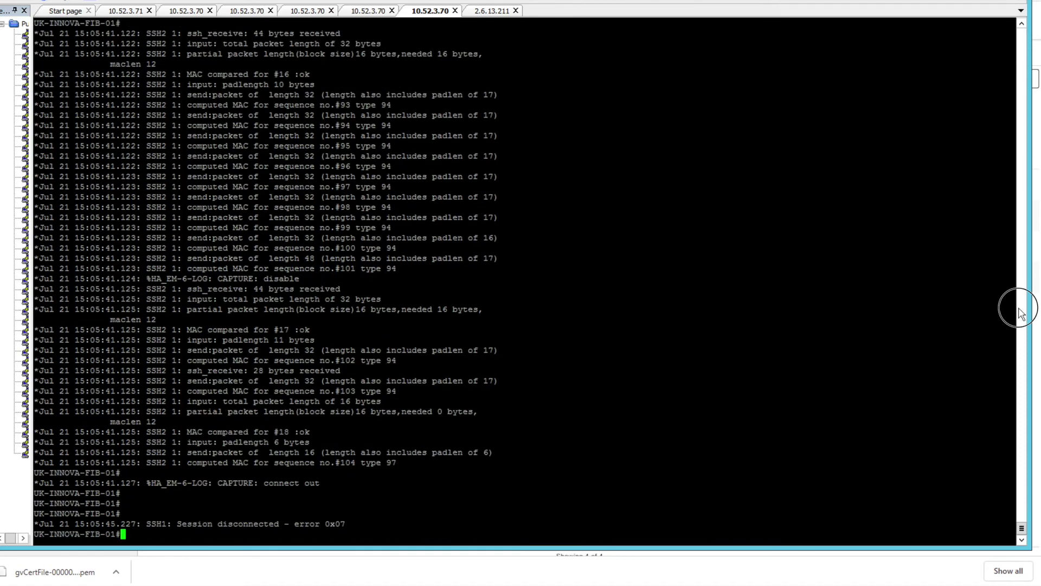
scroll(1020, 312, up, 9)
scroll(1022, 314, up, 9)
scroll(1021, 313, up, 8)
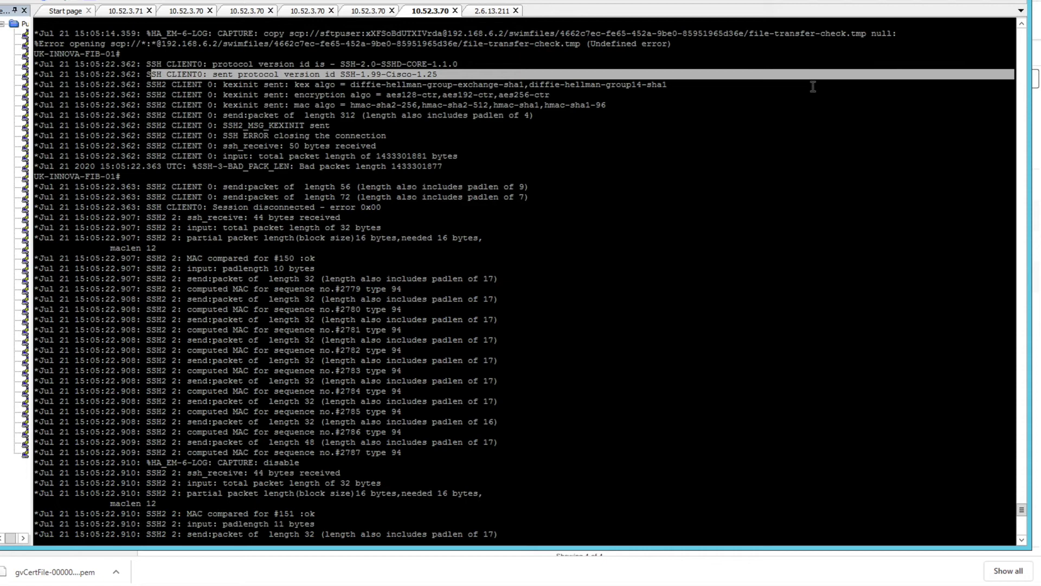
scroll(1026, 72, up, 8)
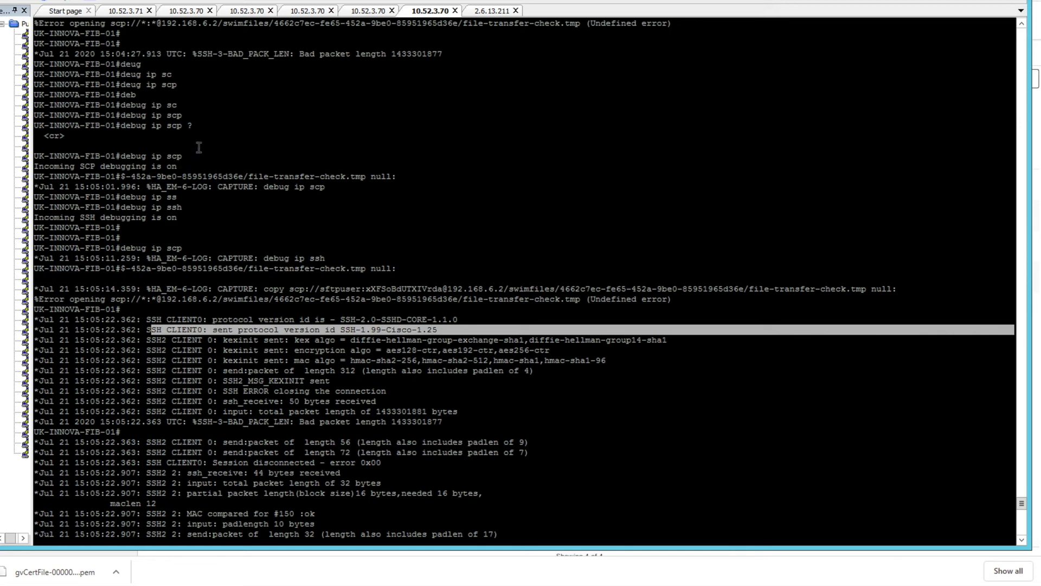
click(264, 50)
drag(264, 50, 451, 54)
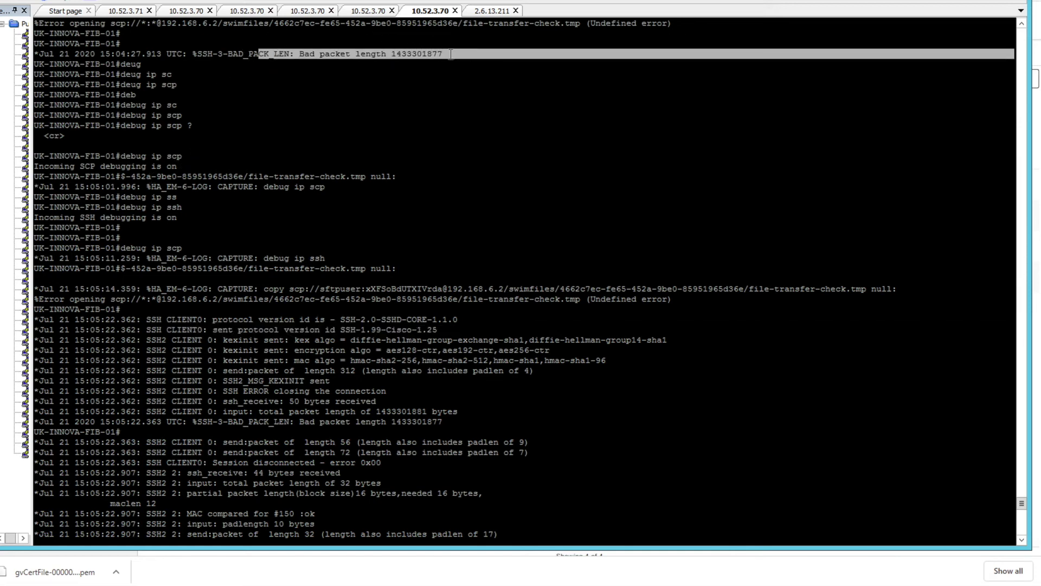
click(418, 337)
scroll(434, 347, down, 10)
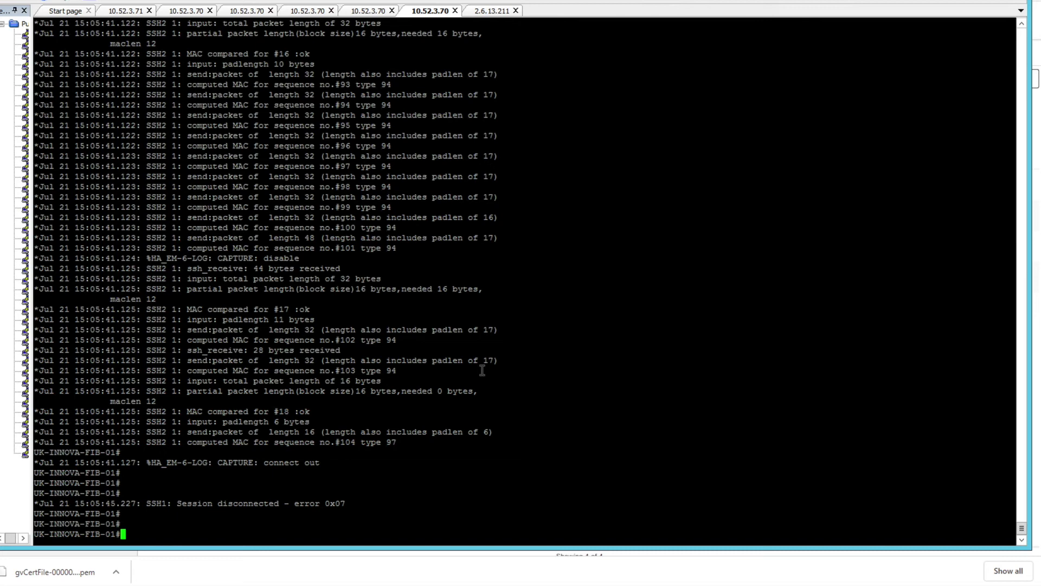
Set 'ip ssh version 2' in global configuration and exit; the SCP copy then succeeds with 19 bytes
text(conf t)
key(Return)
text(i)
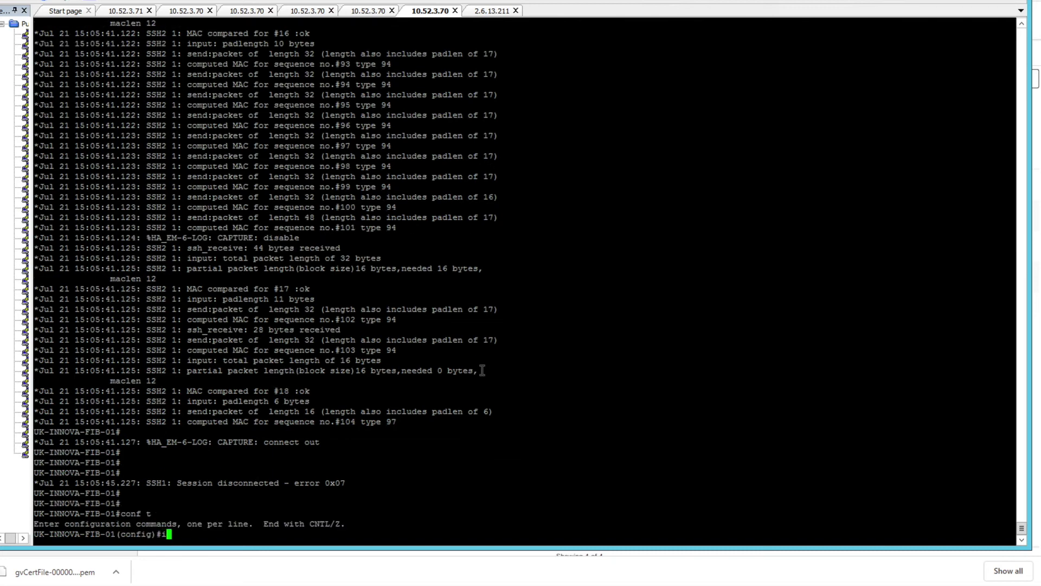
text(p ssh ver)
key(Tab)
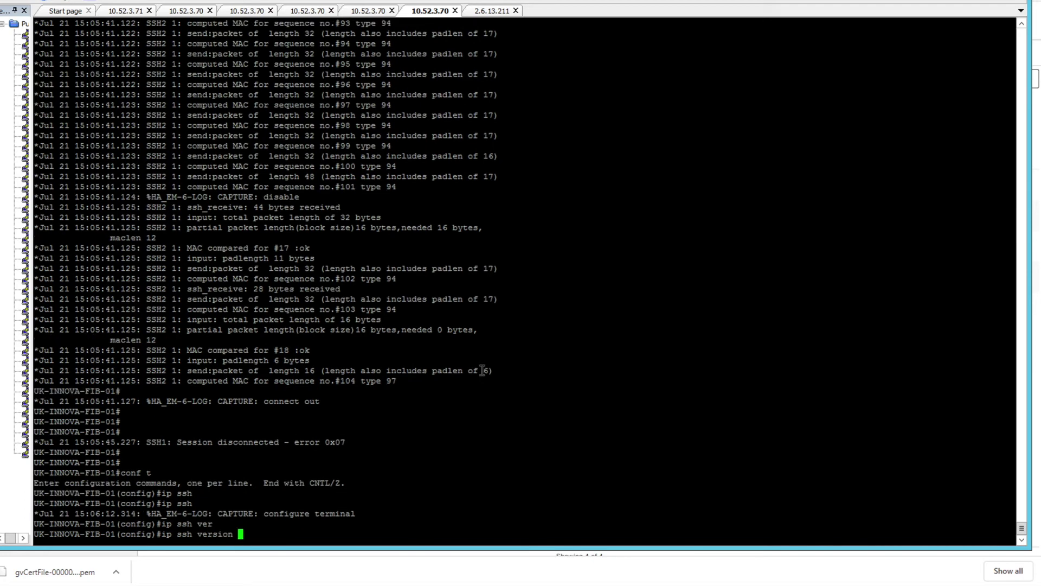
text(2)
key(Return)
key(Return)
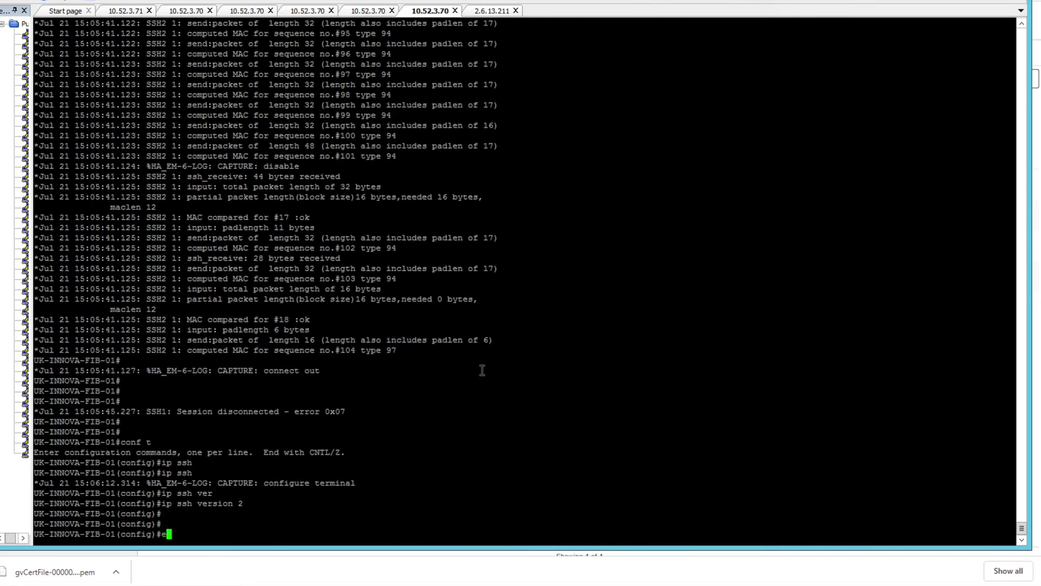
text(end)
key(Return)
key(Return)
key(Return)
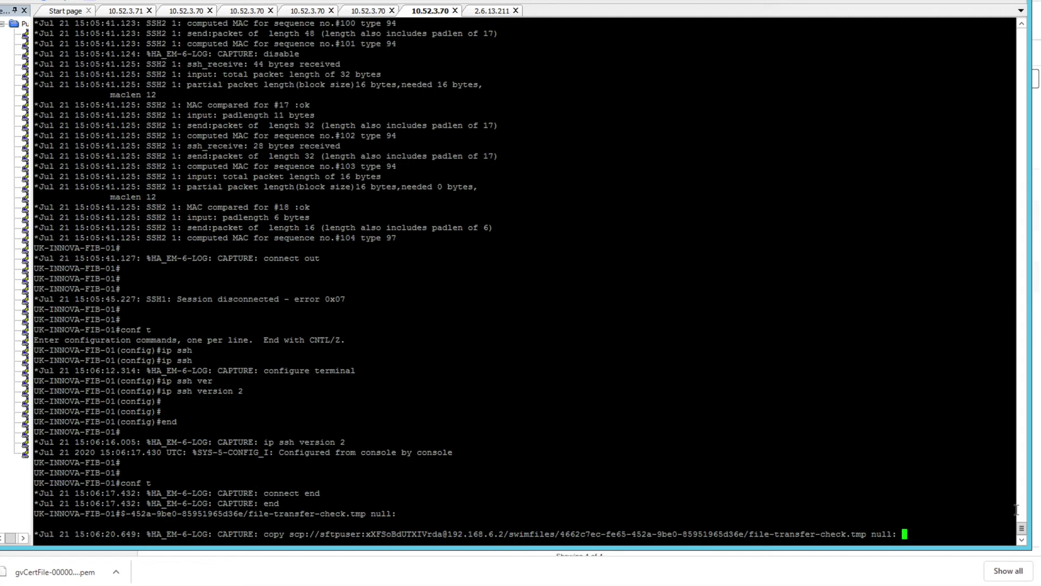
click(1022, 529)
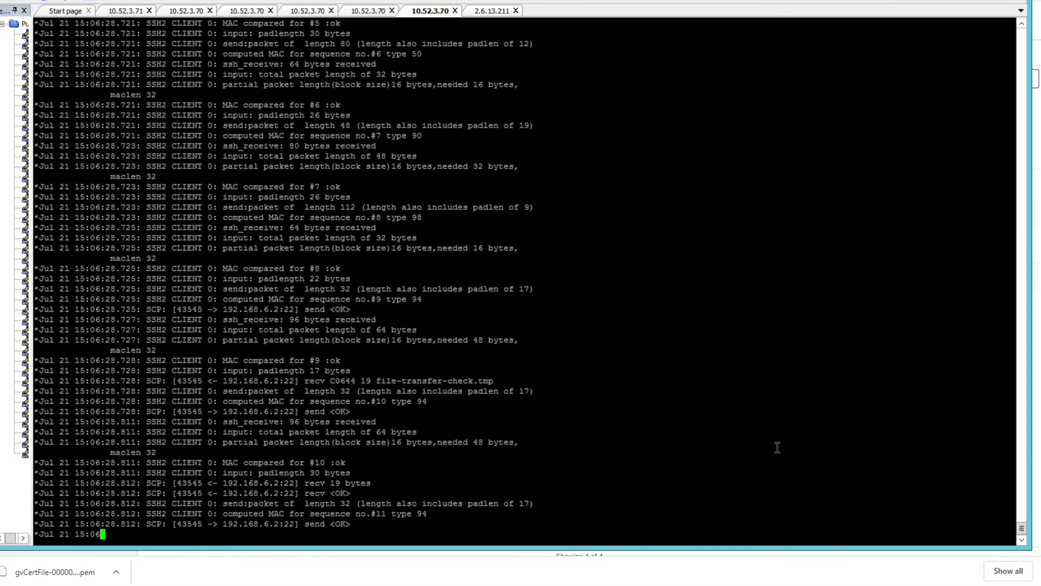
click(589, 460)
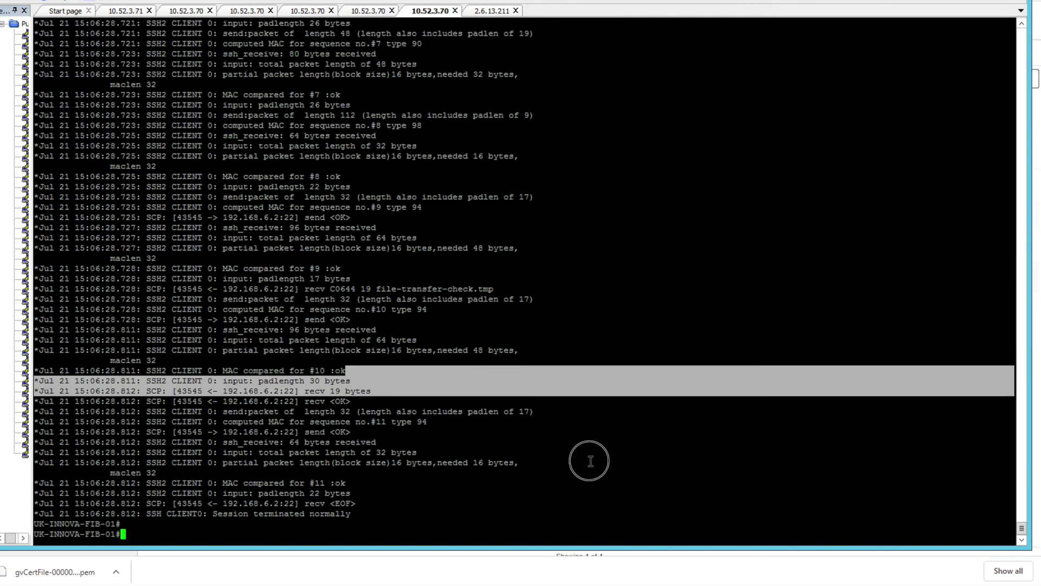
Recheck UK-INNOVA-FIB-01 from Needs Update and confirm the File Transfer Check reads HTTPS/SCP reachable
click(519, 581)
click(728, 286)
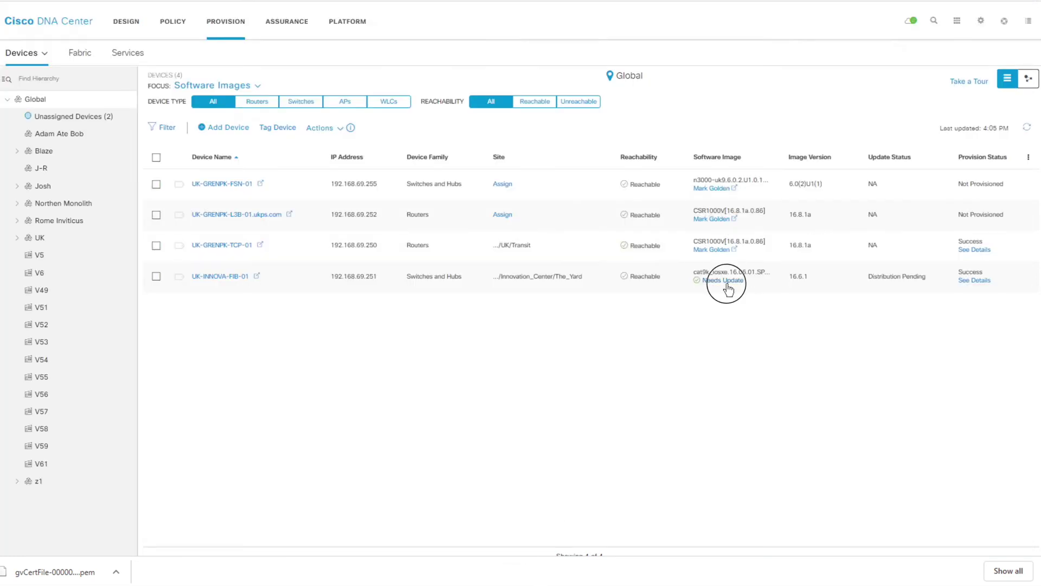
click(1024, 165)
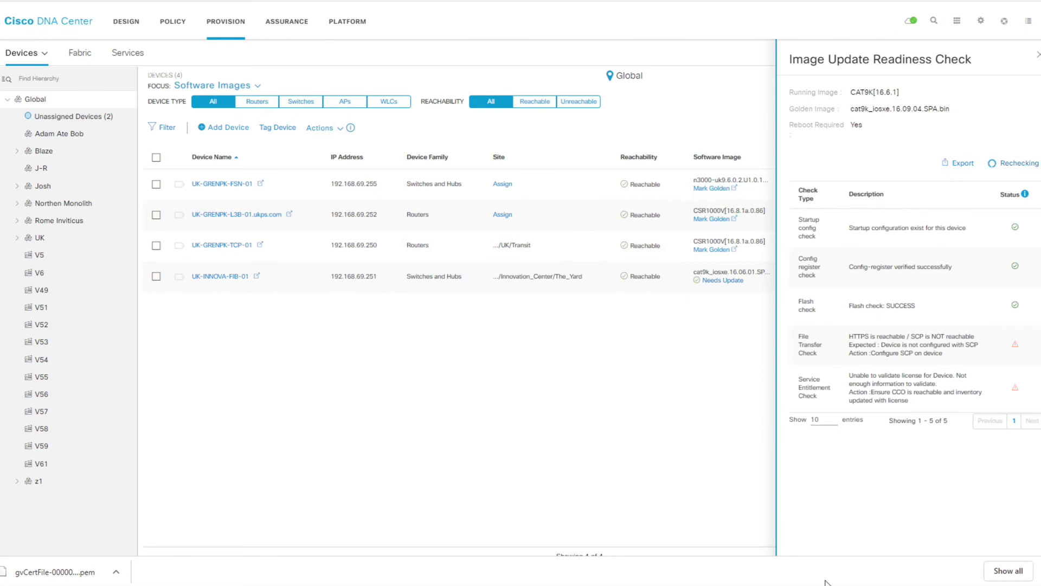
click(675, 583)
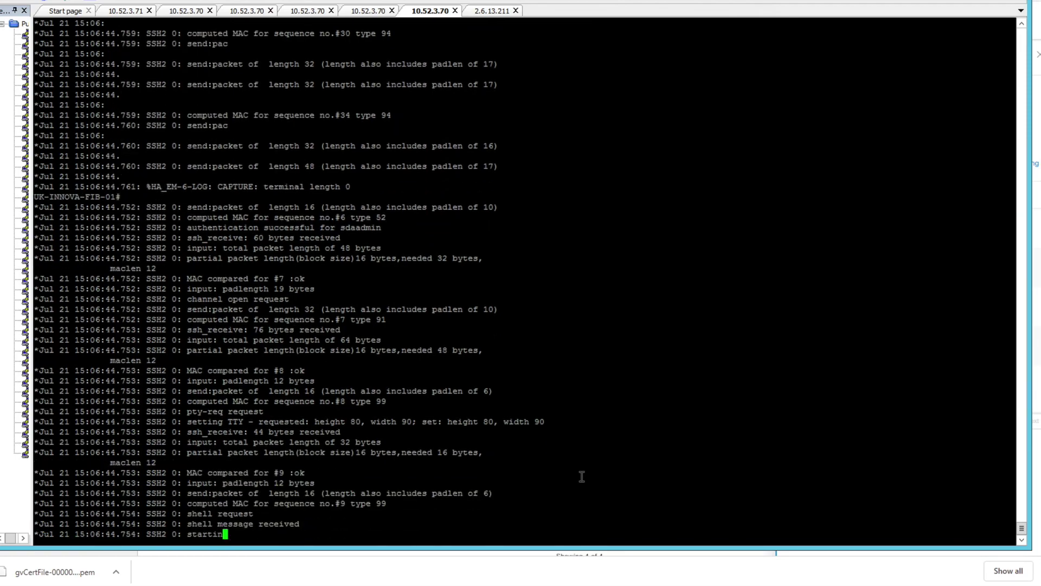
click(481, 570)
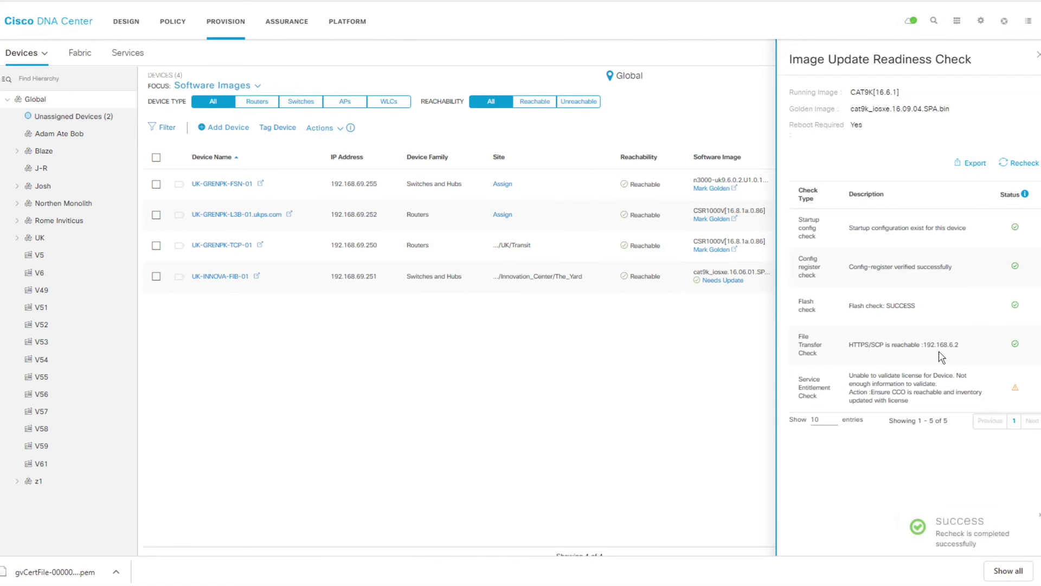
drag(849, 345, 905, 346)
Close the readiness panel and run 'un all' on UK-INNOVA-FIB-01 to stop all debugging
click(1037, 54)
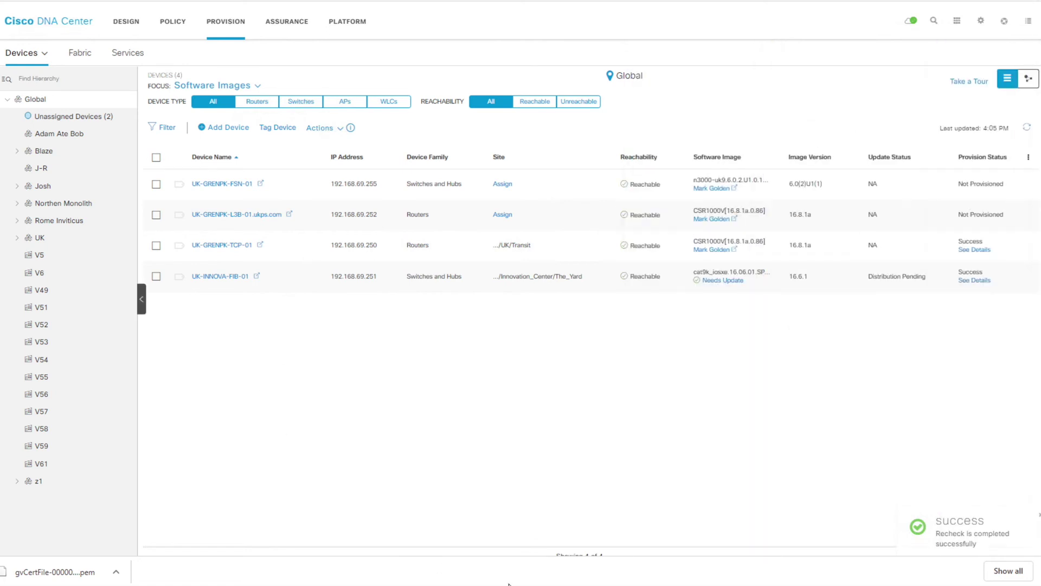
key(alt+Tab)
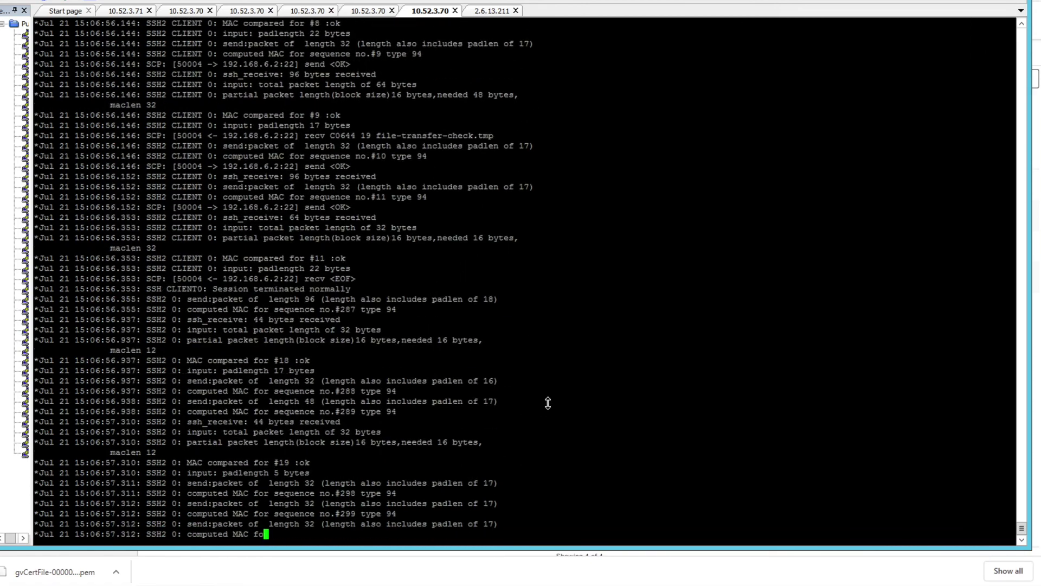
key(Return)
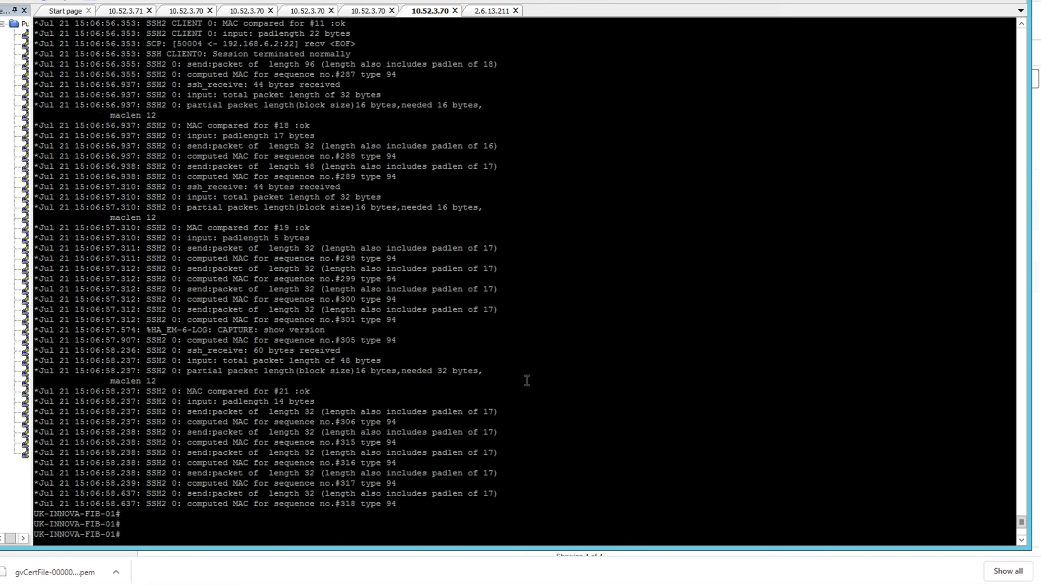
key(Return)
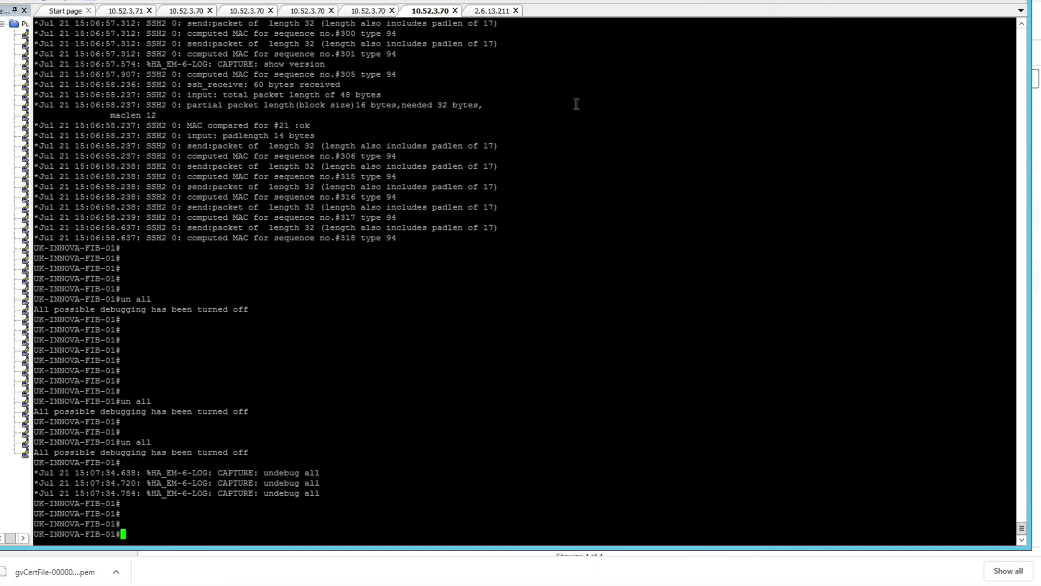
Select UK-INNOVA-FIB-01 and start a Software Image > Update Image action for it
click(389, 573)
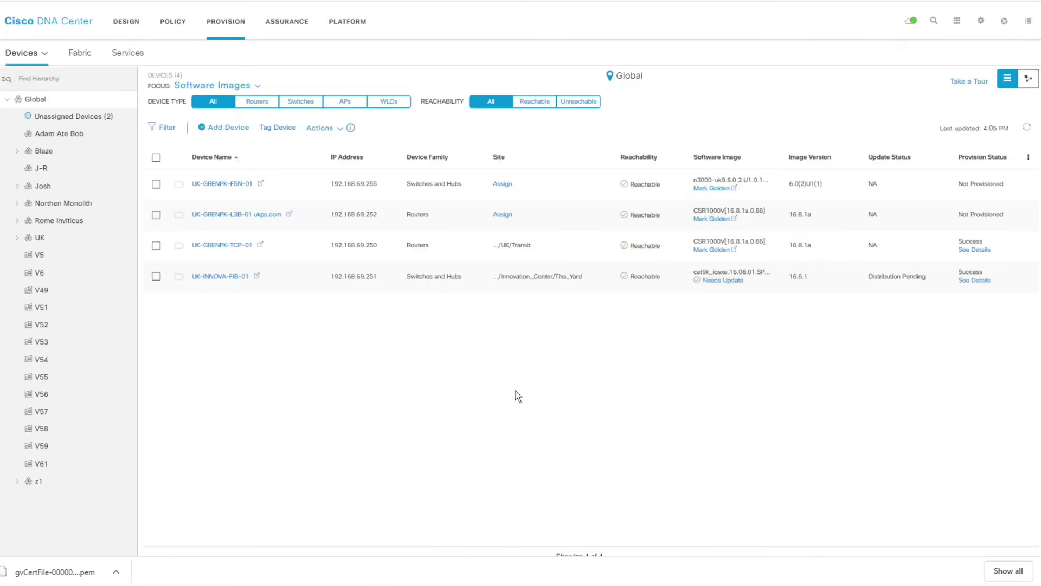
click(156, 276)
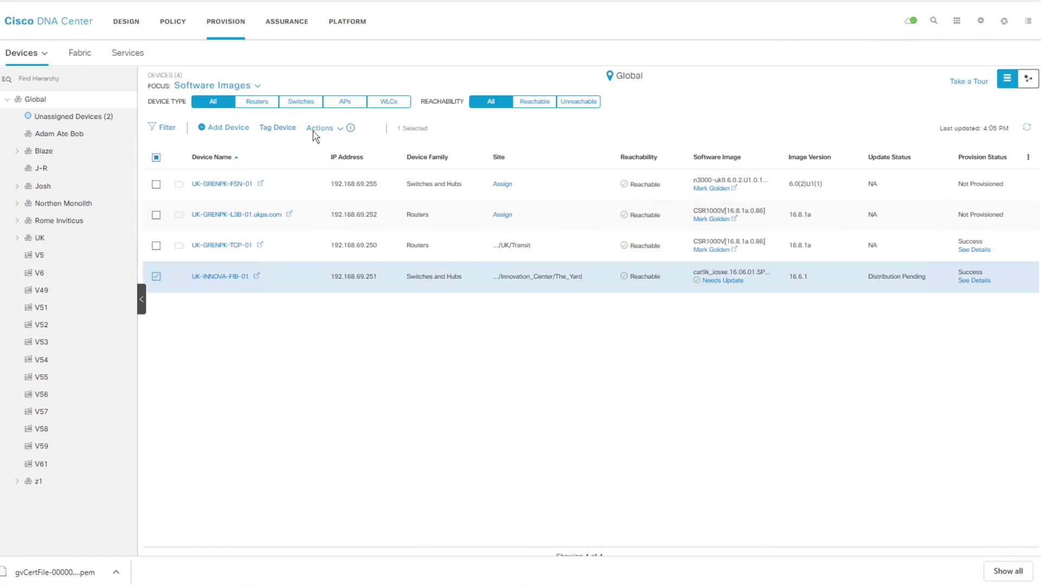
click(321, 129)
mouse_move(360, 172)
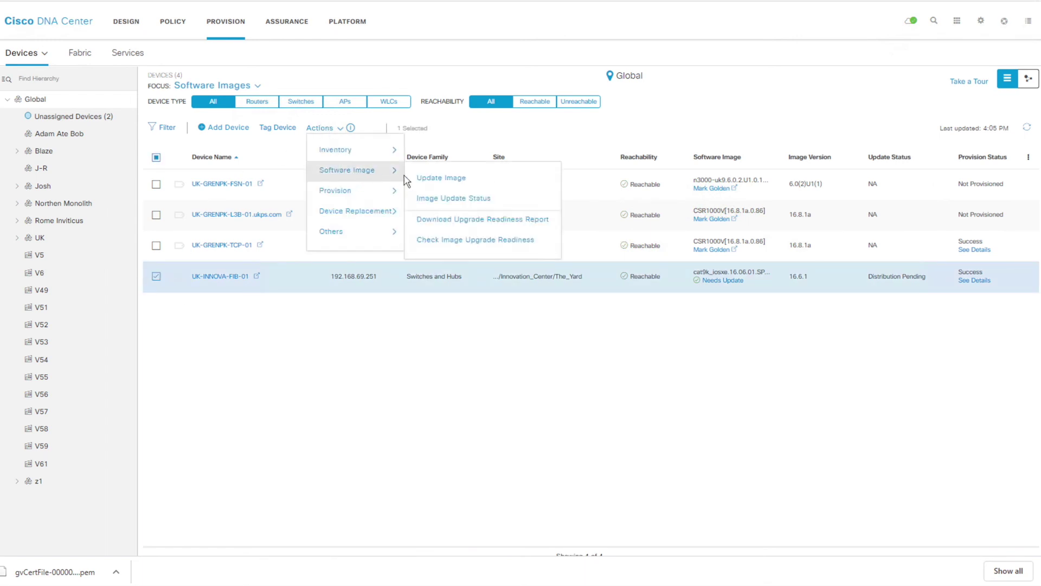
click(448, 185)
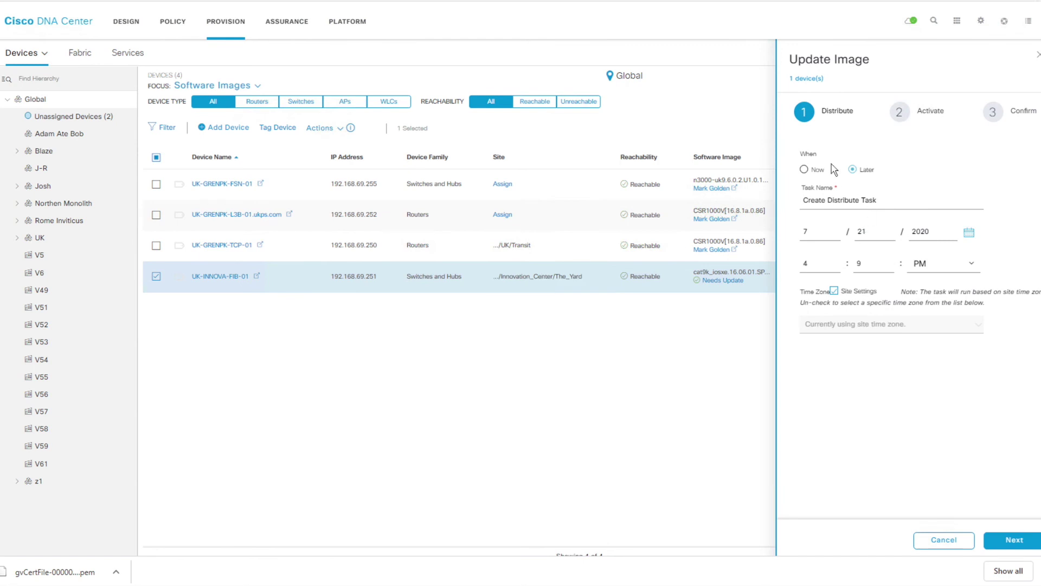
Schedule the image distribution for Now, skip activation, and confirm the update
click(811, 170)
click(1009, 539)
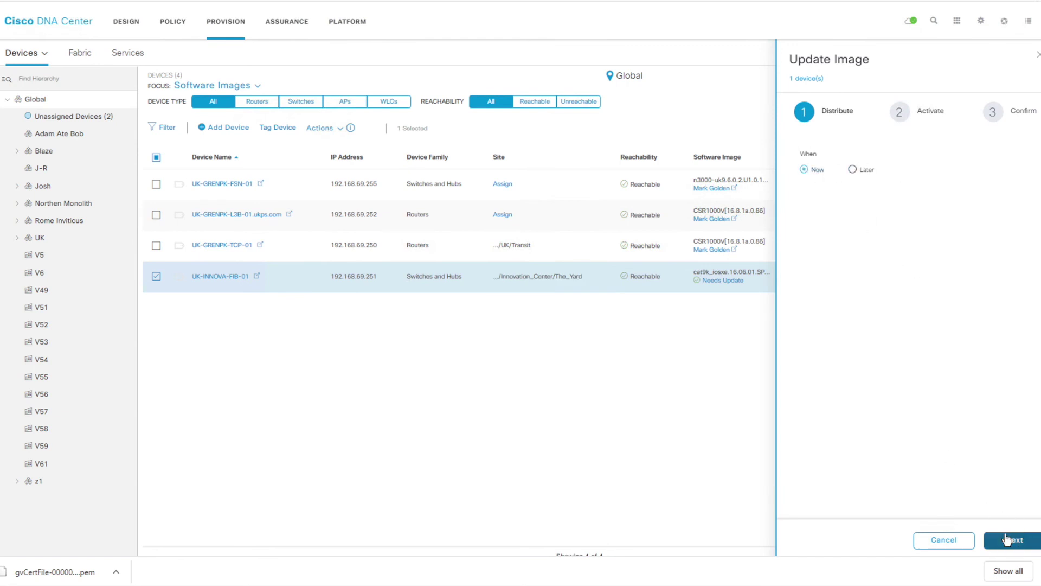
click(852, 539)
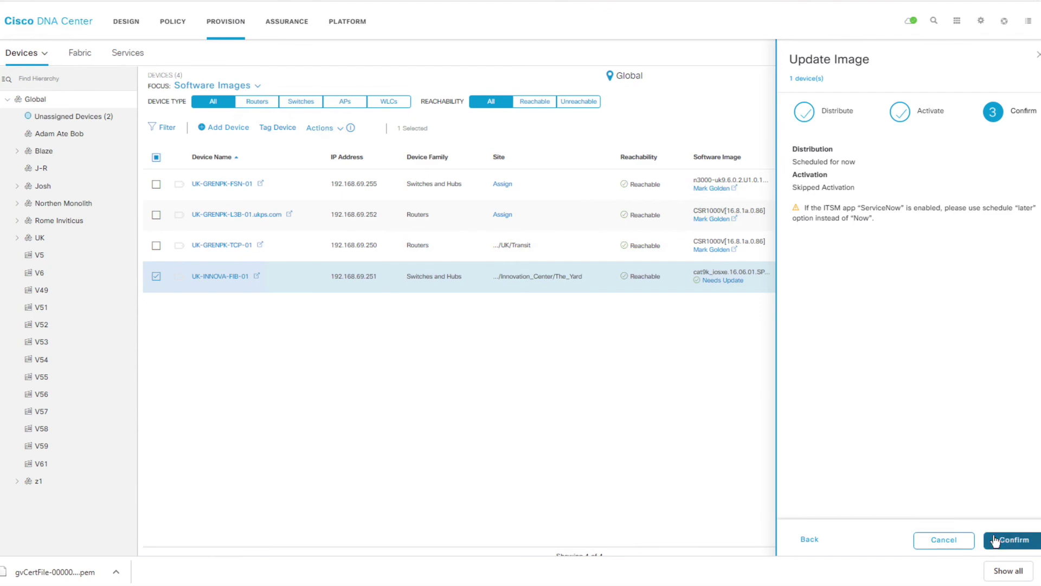
click(1004, 542)
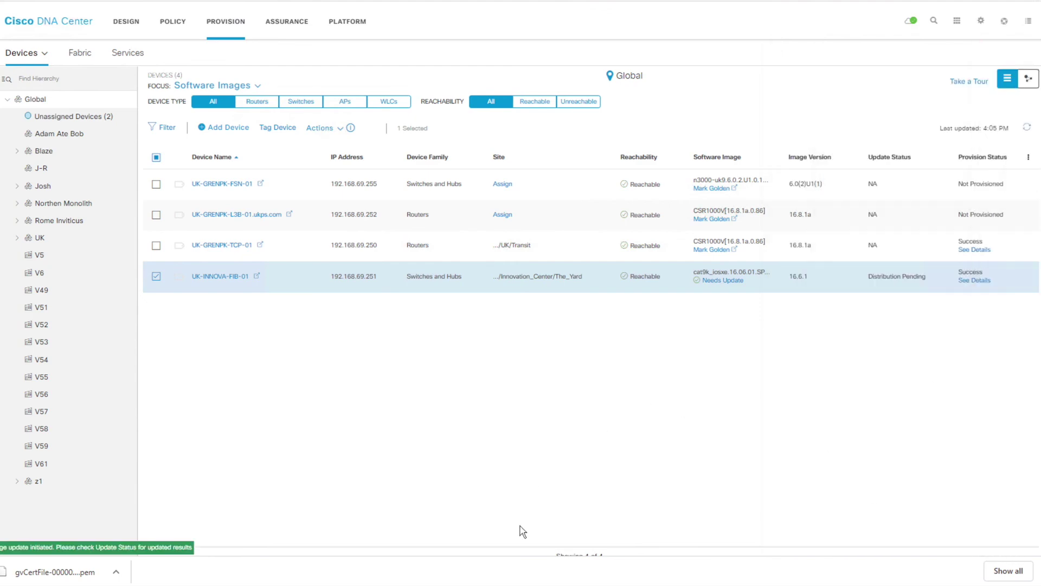
key(alt+Tab)
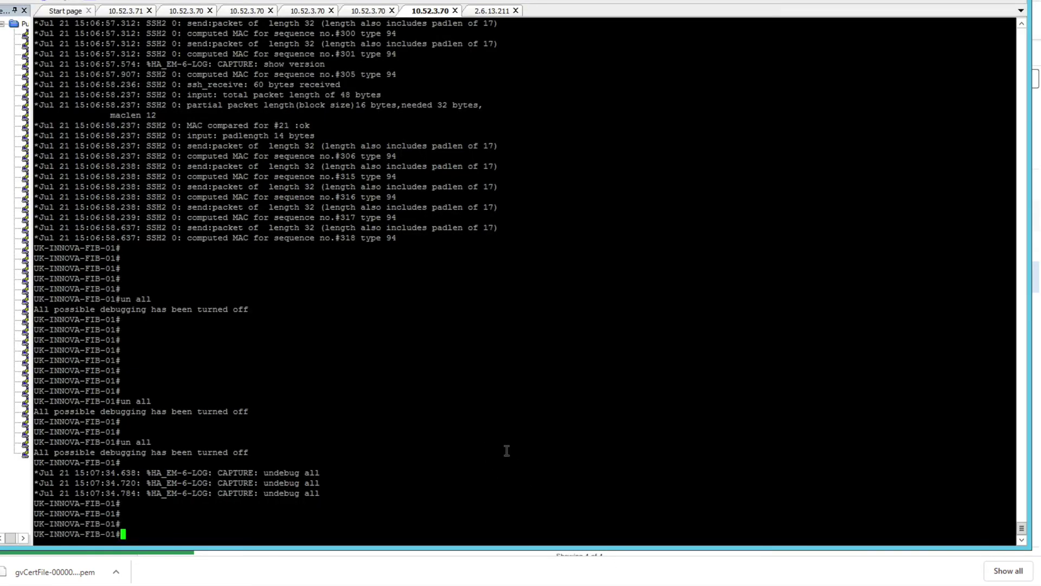
List the SPA.bin image files in switch flash with 'dir | inc SPA.bin'
key(Return)
key(Return)
key(Return)
key(Return)
key(Return)
key(Return)
key(Return)
key(Return)
key(Return)
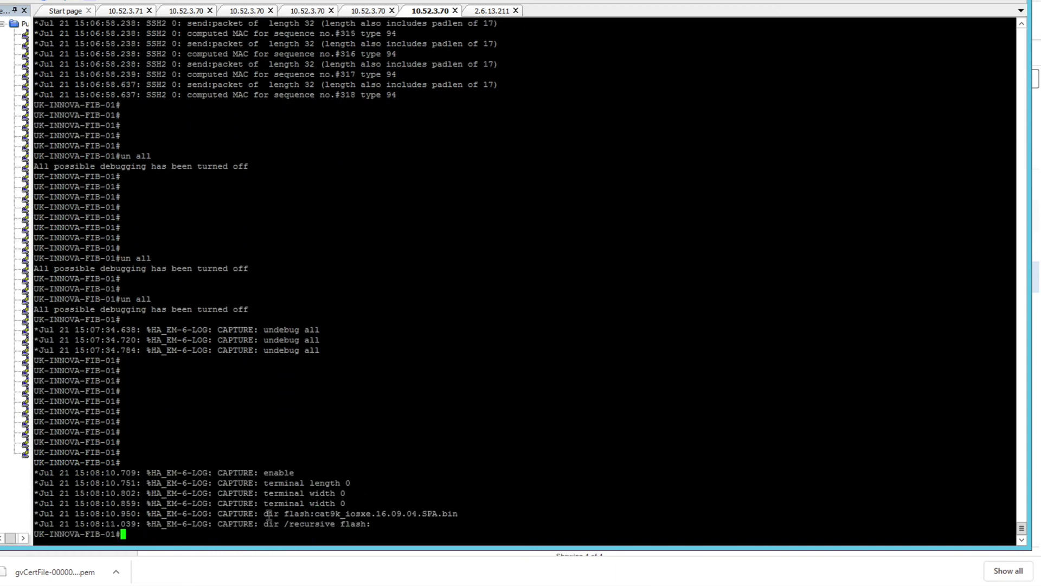
drag(261, 514, 487, 513)
click(487, 513)
key(Return)
key(Return)
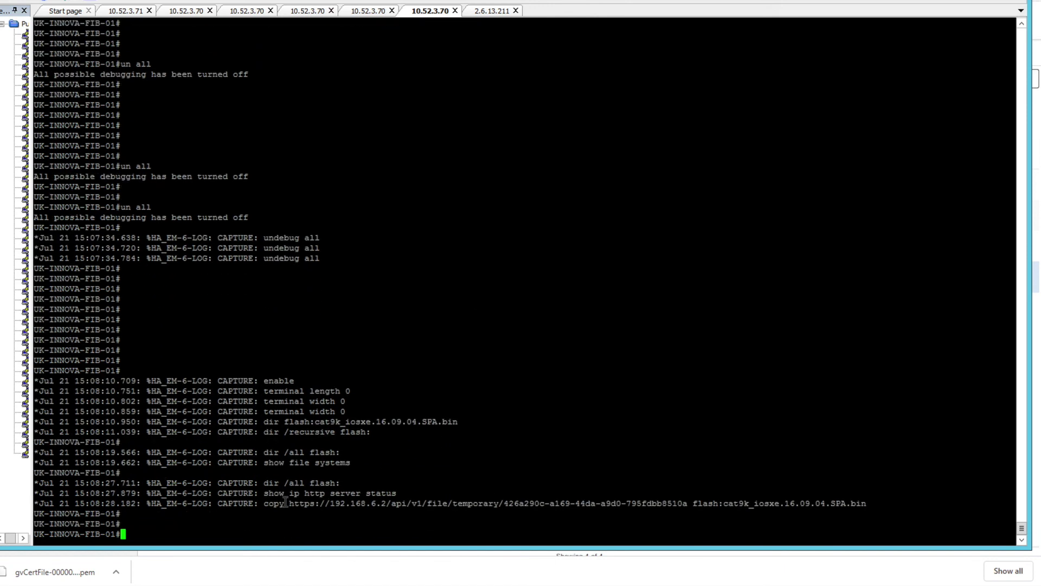
drag(283, 504, 391, 508)
click(384, 513)
text(dir | inc SPA.bin)
key(Return)
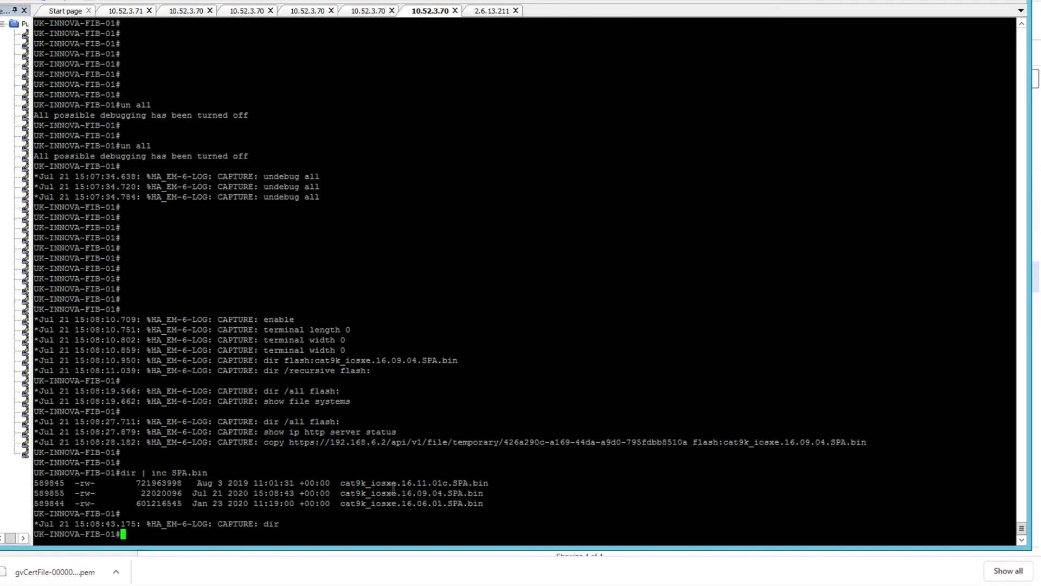
Rerun the listing to watch the 16.09.04 image grow from 22020096 to 34996224 bytes
drag(482, 490, 165, 491)
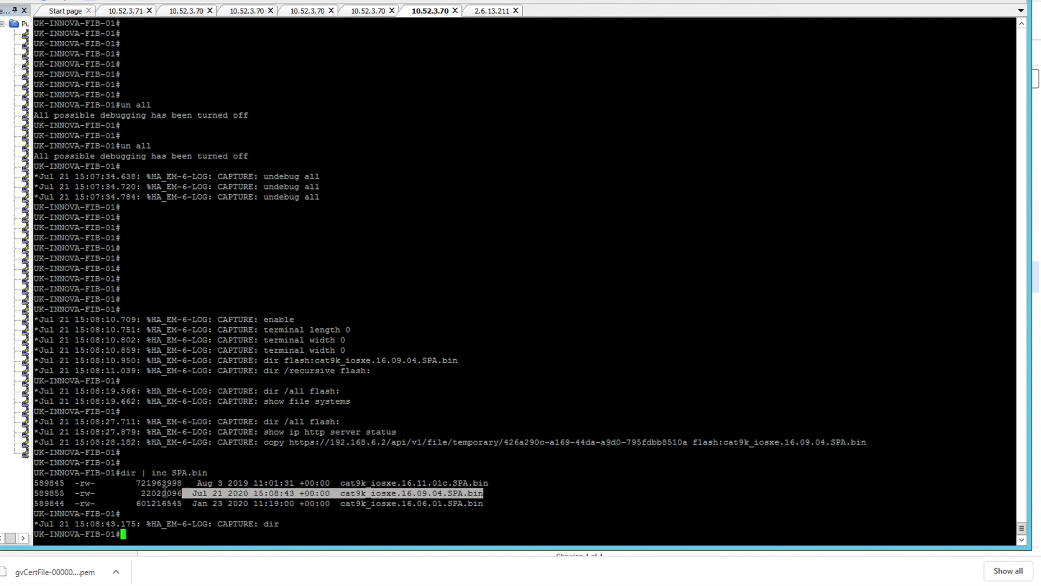
double_click(162, 493)
key(Up)
key(Return)
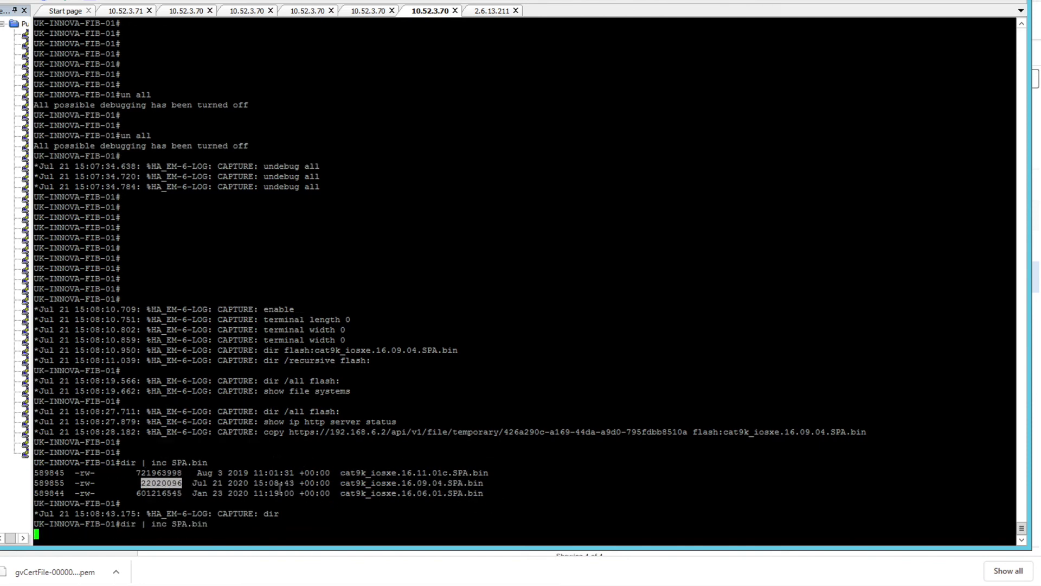
double_click(169, 493)
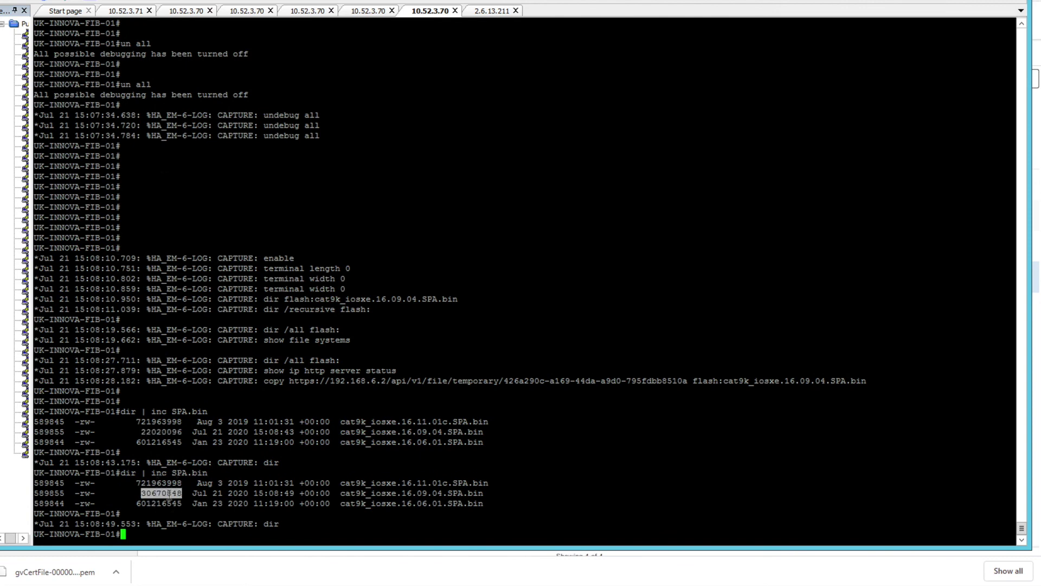
key(Up)
key(Return)
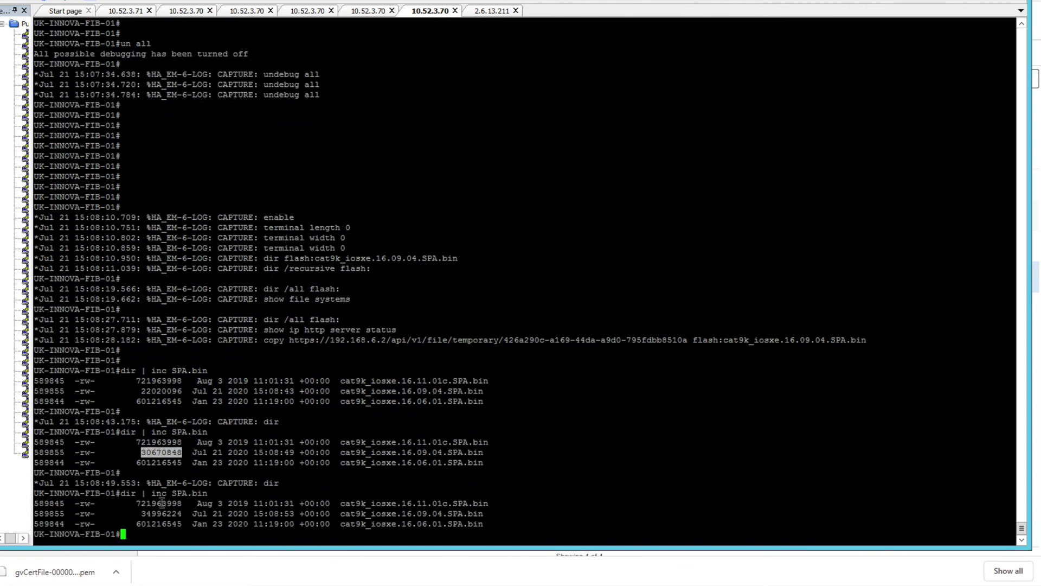
click(154, 511)
double_click(154, 513)
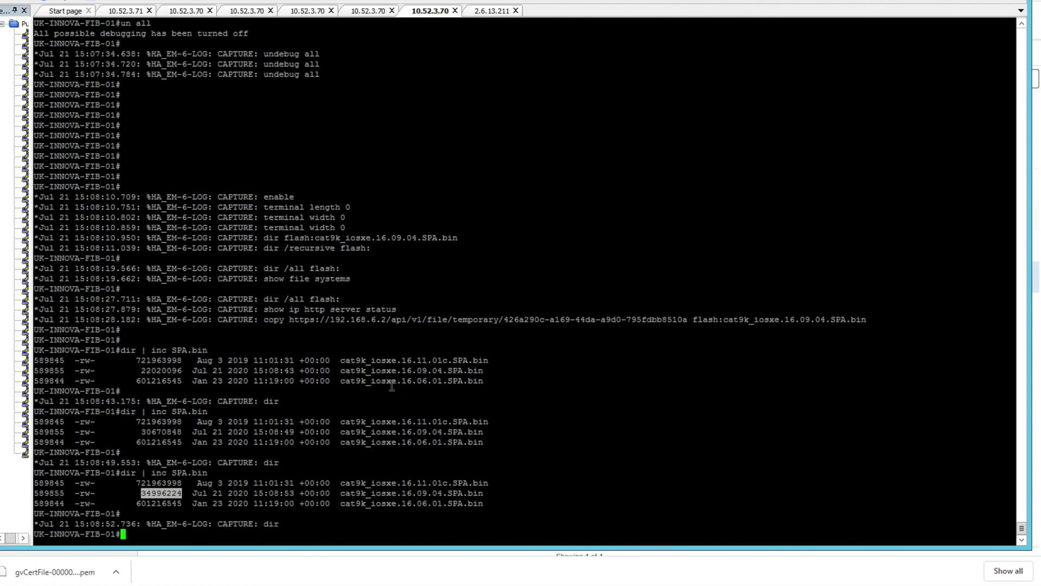
click(373, 572)
Open the Image Update Readiness Check from UK-INNOVA-FIB-01's Needs Update status
click(725, 281)
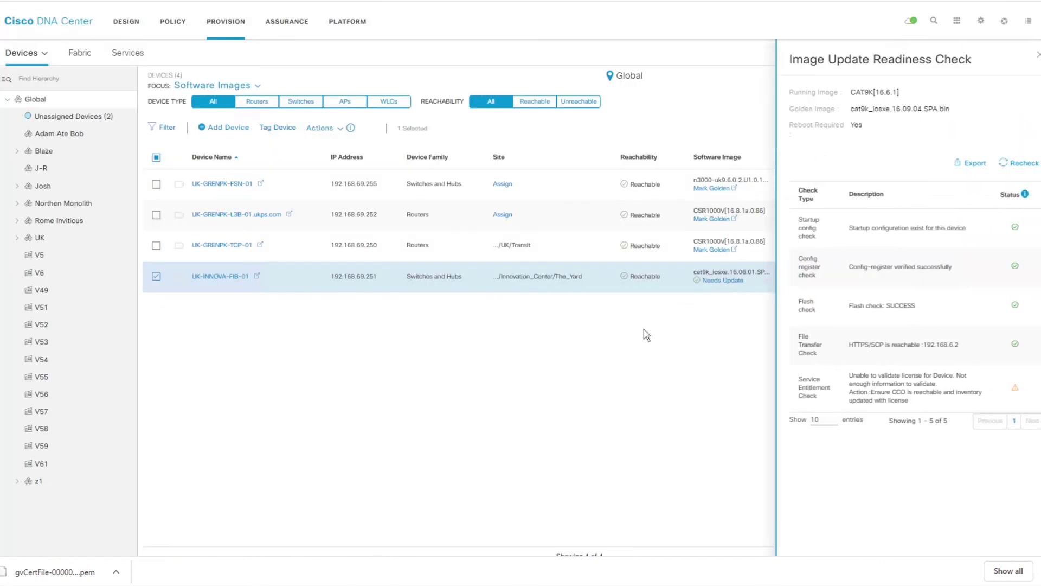